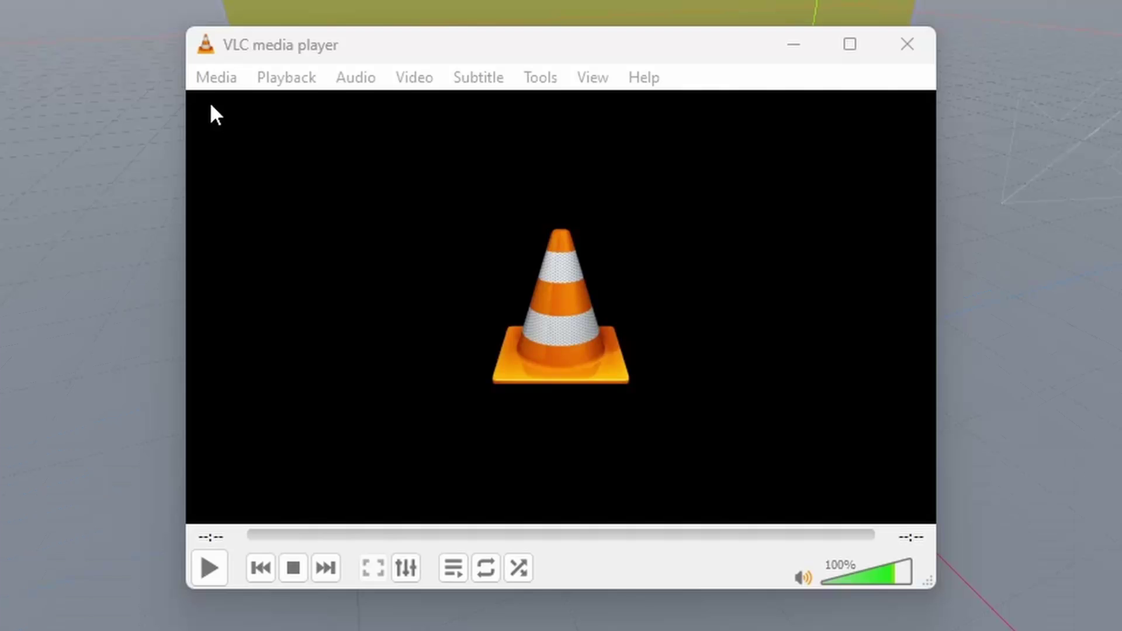
- Switch to VLC media player and start a Convert / Save job for a media file
click(217, 78)
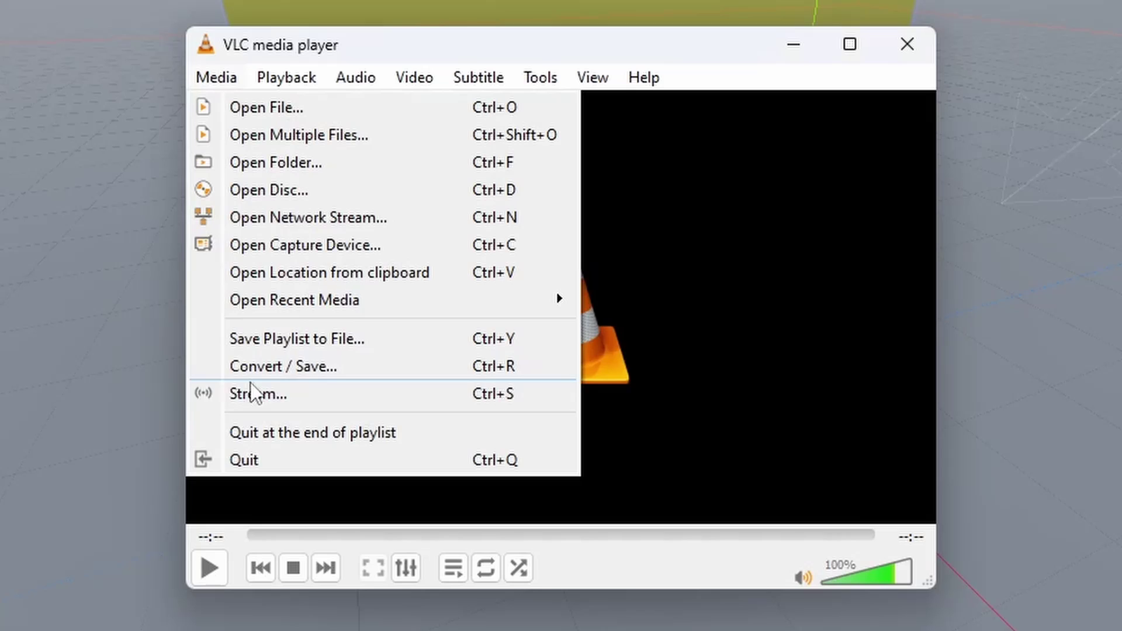
click(264, 365)
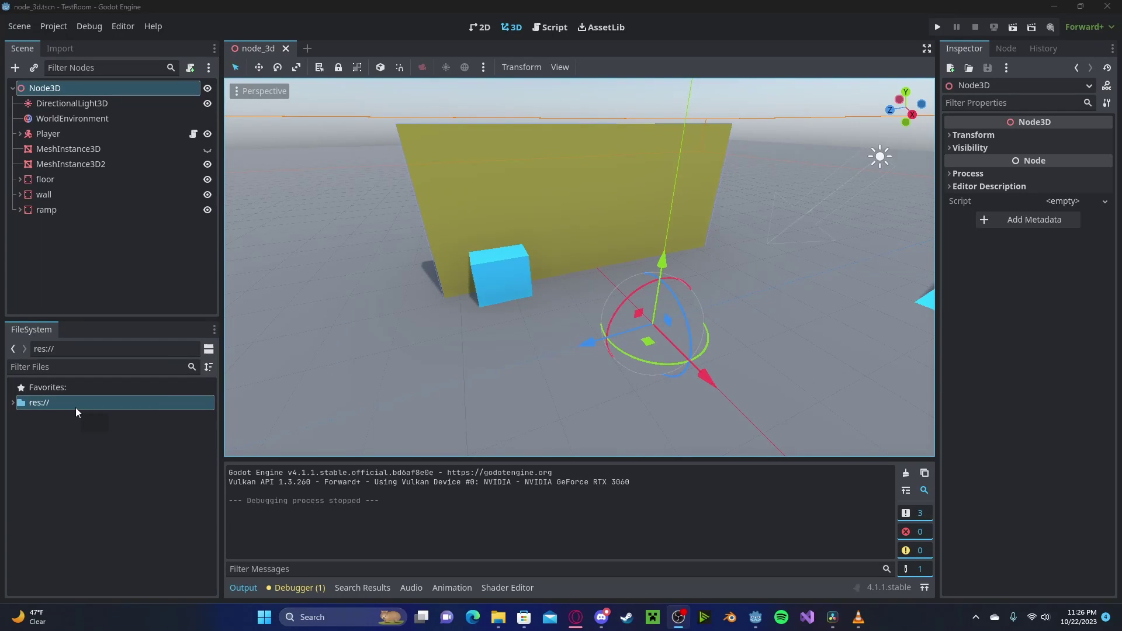
- Switch to Godot, open the project folder in the file manager and show the full path of its videostuff folder
right_click(75, 405)
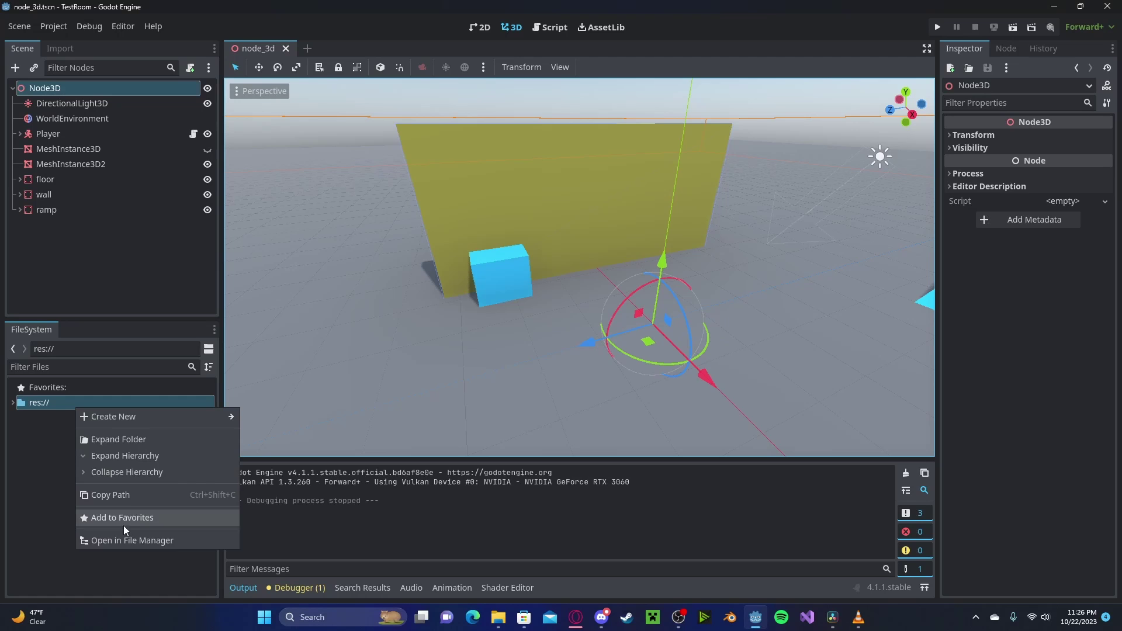
click(132, 540)
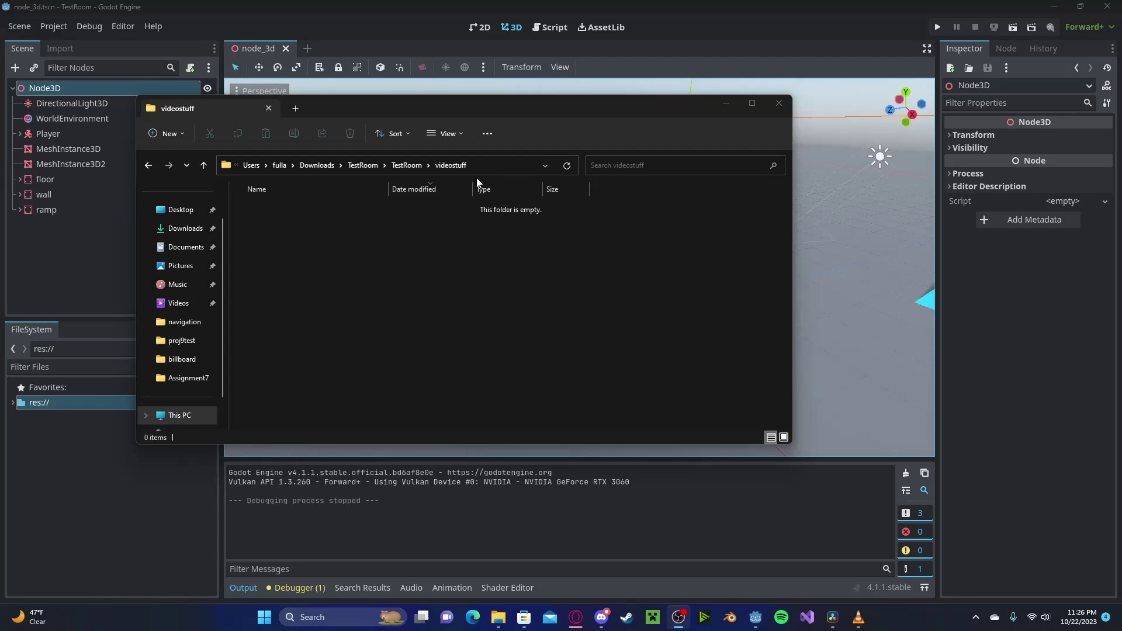
click(493, 167)
click(466, 266)
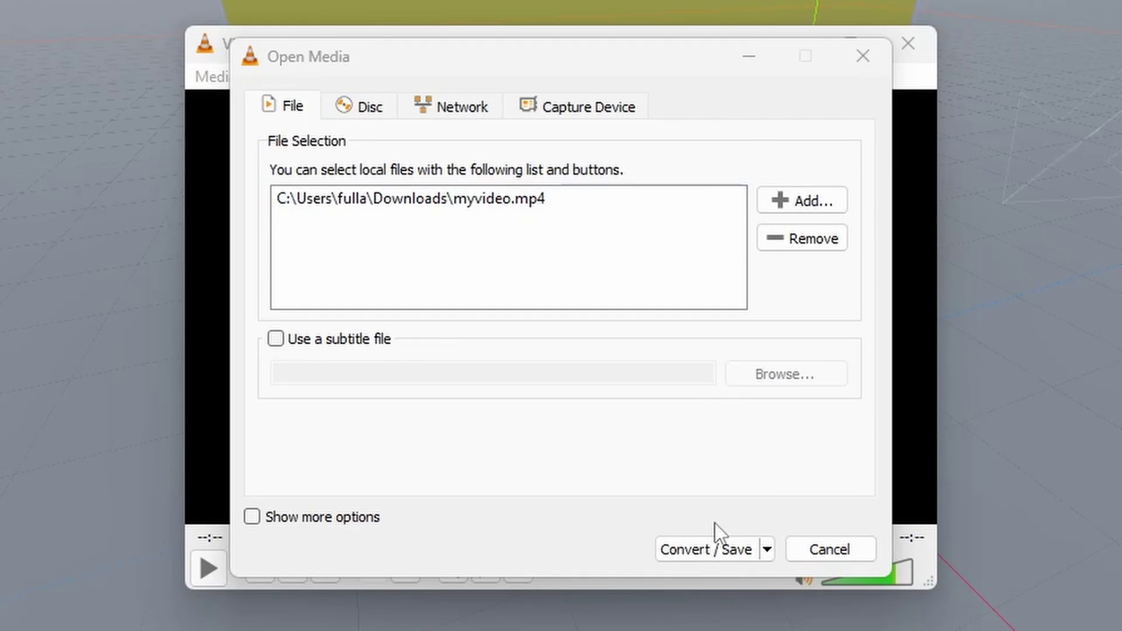
- Convert myvideo.mp4 in VLC with the Video - Theora + Vorbis (OGG) profile, saving it as myvideo.ogg
click(699, 552)
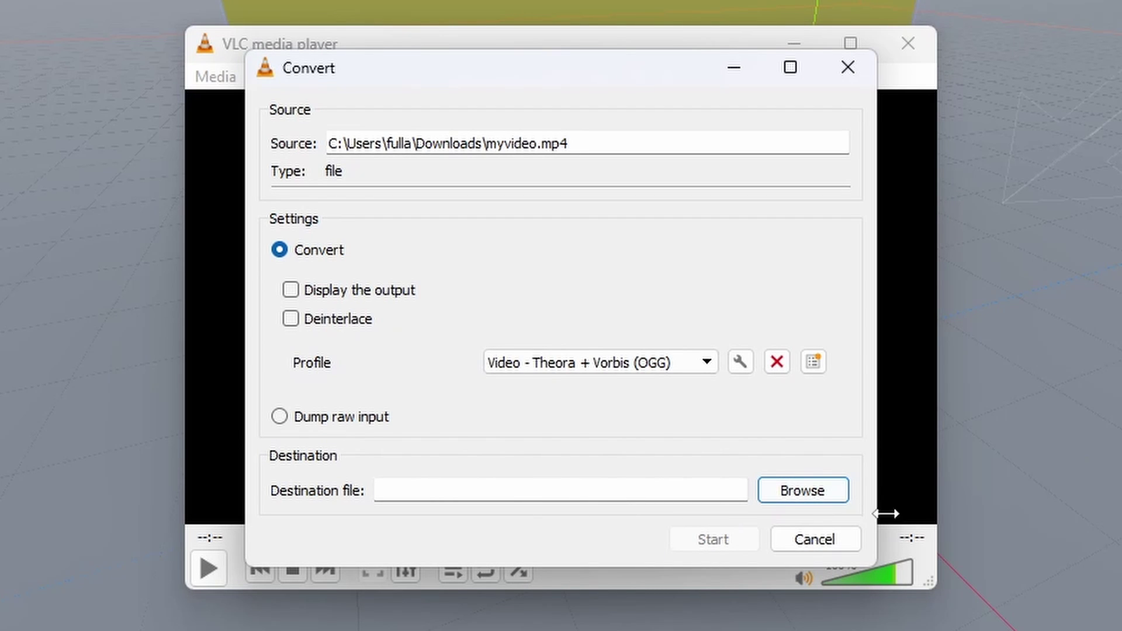
click(802, 490)
click(351, 448)
key(BackSpace)
key(BackSpace)
key(BackSpace)
key(BackSpace)
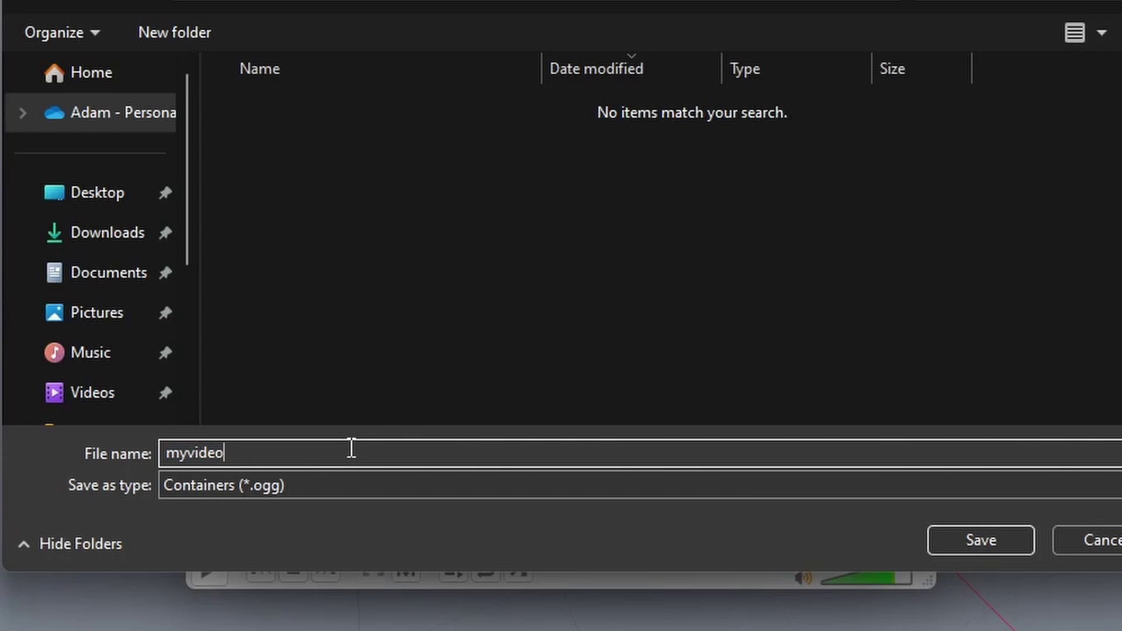
text(.ogg)
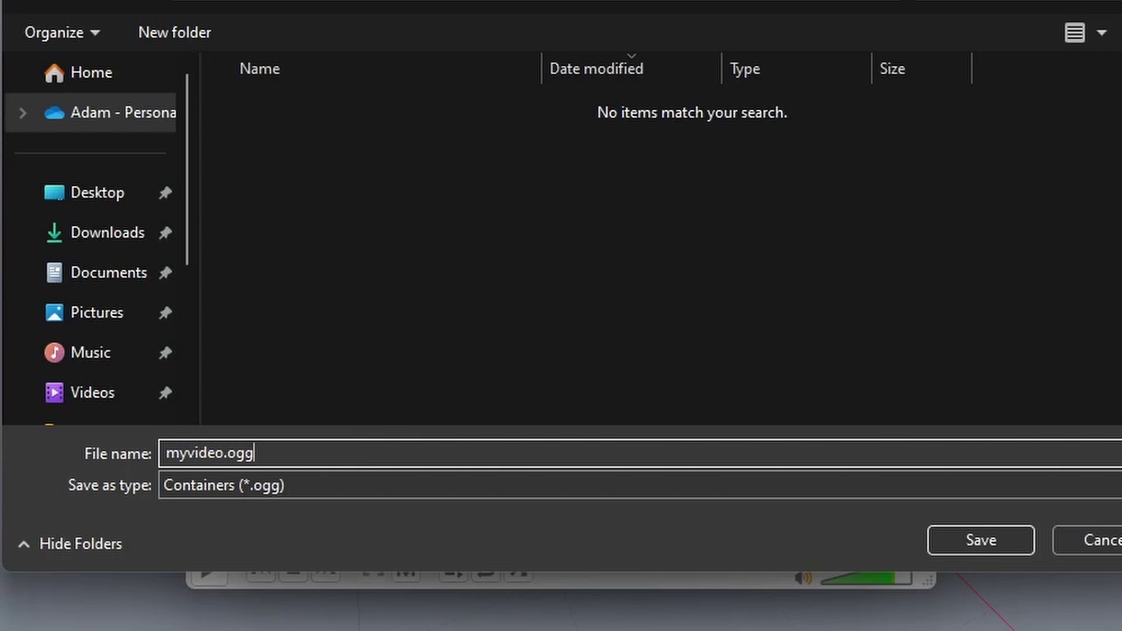
click(998, 542)
click(717, 548)
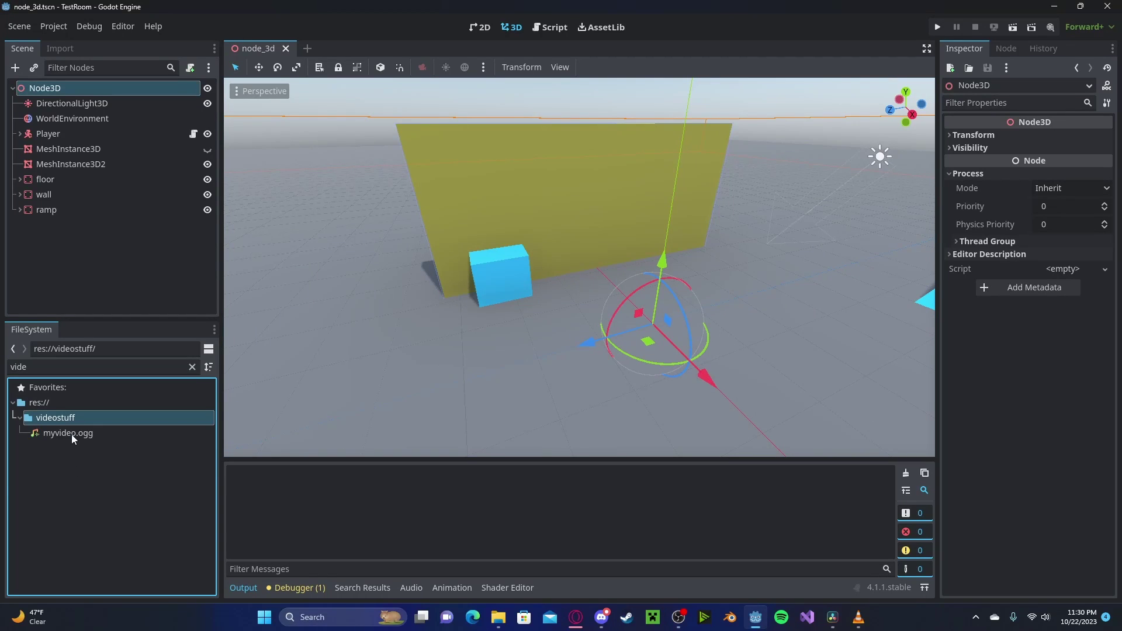
- Add a MeshInstance3D node to the Godot scene root and give it a new PlaneMesh
click(76, 434)
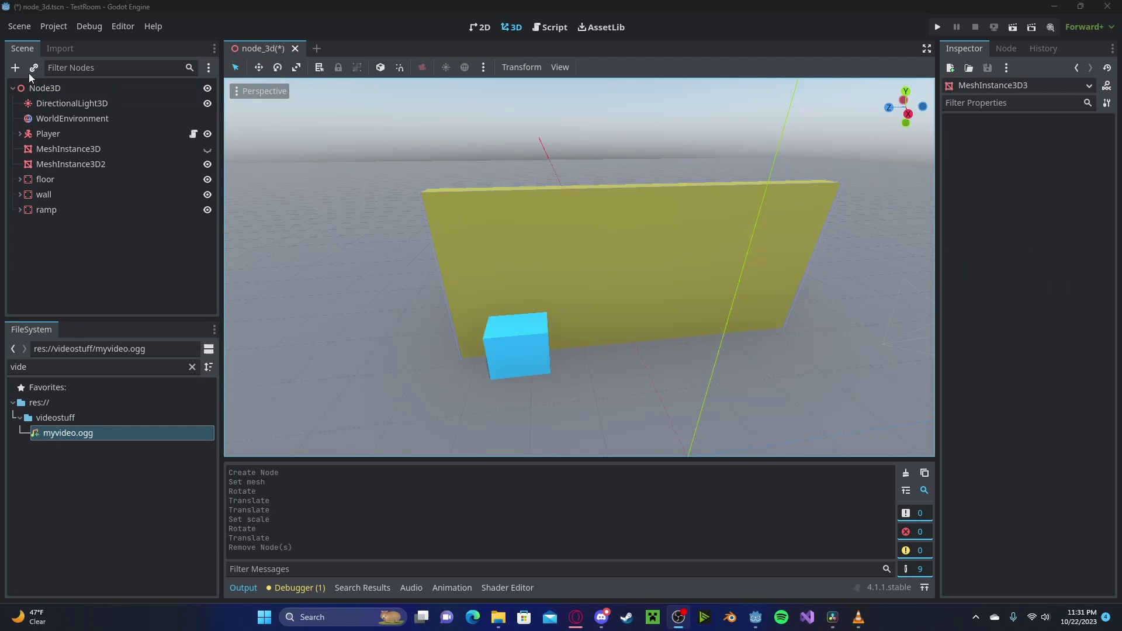
click(15, 68)
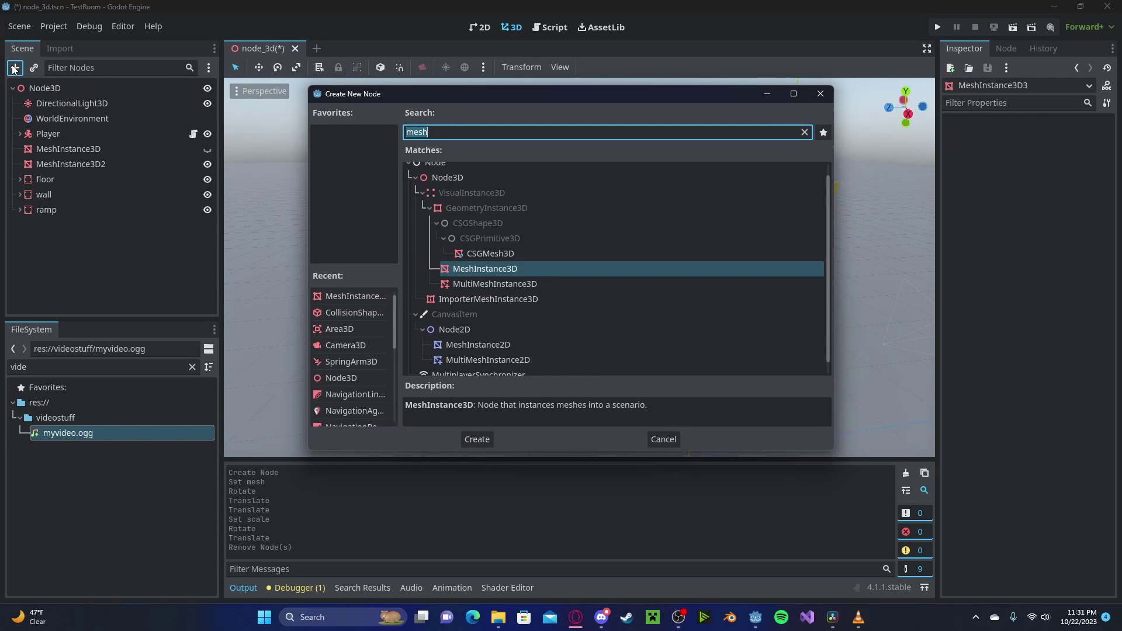
key(Return)
click(1066, 137)
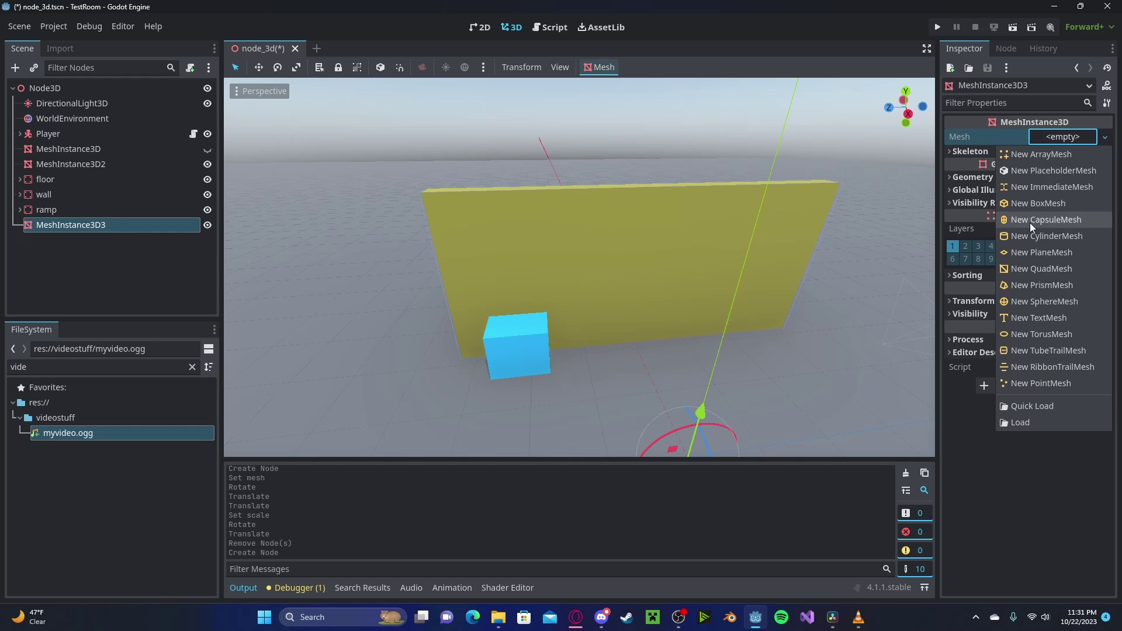
click(1037, 253)
- Rotate the plane -90° about Z and move it against the yellow wall, at about x -2.168 and y 1.496 m
middle_drag(818, 260, 685, 264)
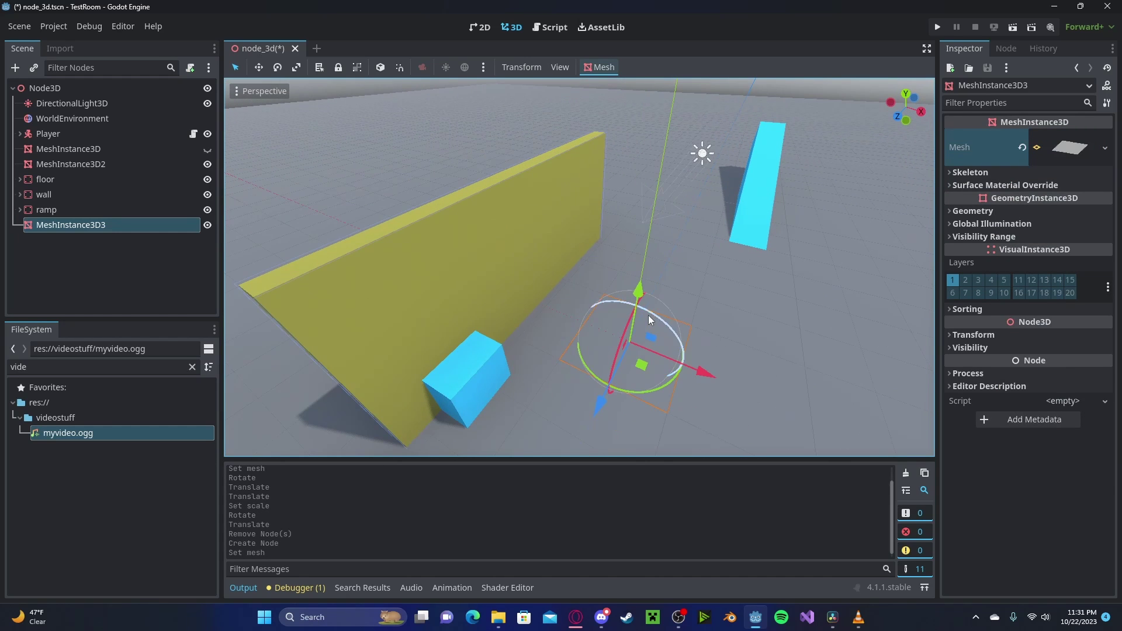
drag(649, 319, 745, 472)
key(ctrl+z)
drag(639, 294, 648, 236)
drag(714, 313, 594, 277)
drag(595, 272, 599, 273)
key(w)
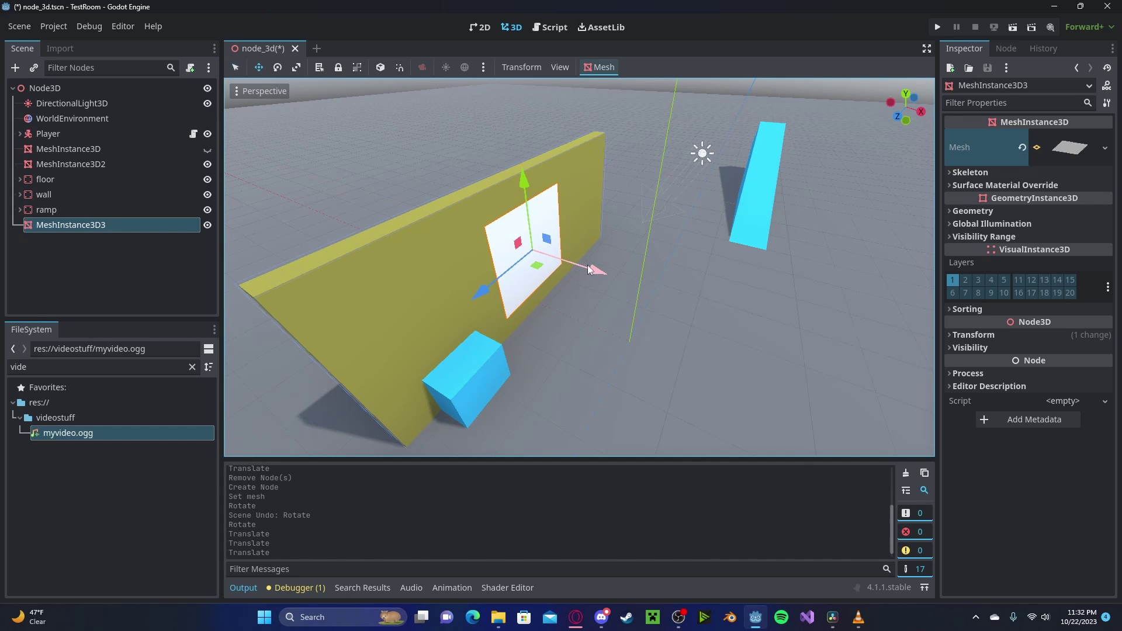
right_drag(598, 272, 485, 250)
- Set the plane's Z scale to 1.777
mouse_move(826, 334)
right_down()
mouse_move(777, 327)
mouse_move(826, 334)
right_up()
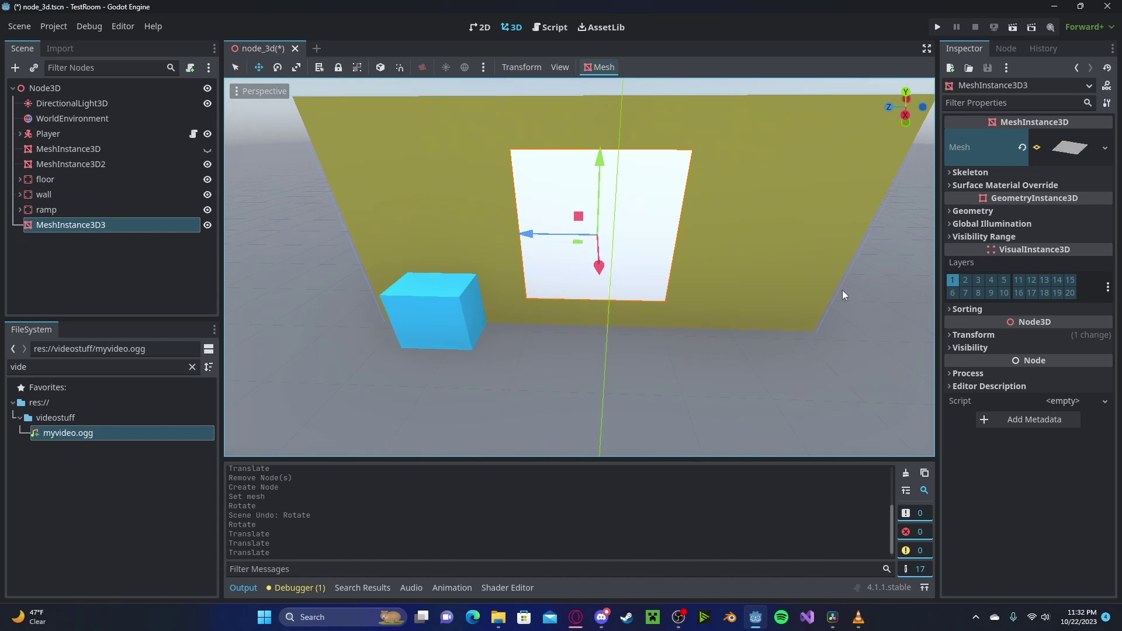
click(984, 336)
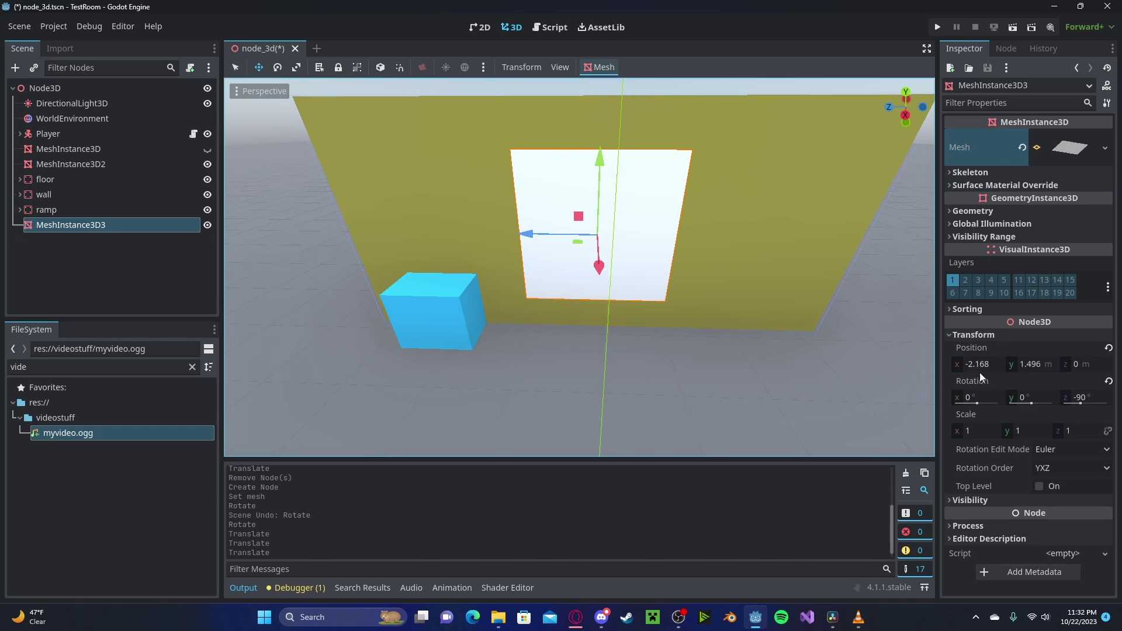
click(1078, 430)
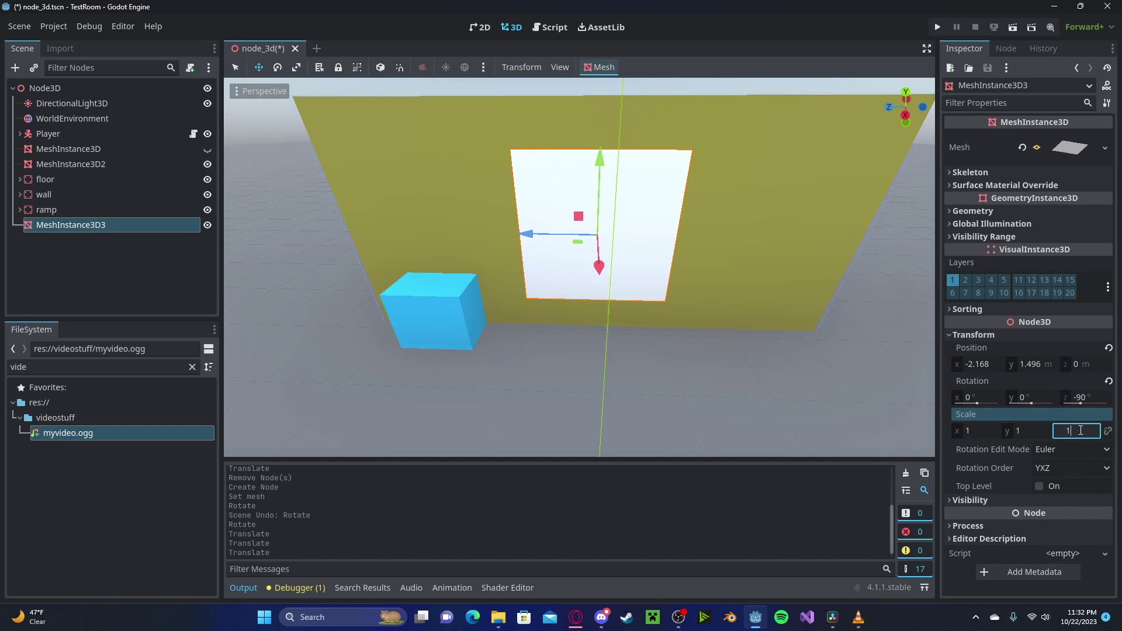
key(Return)
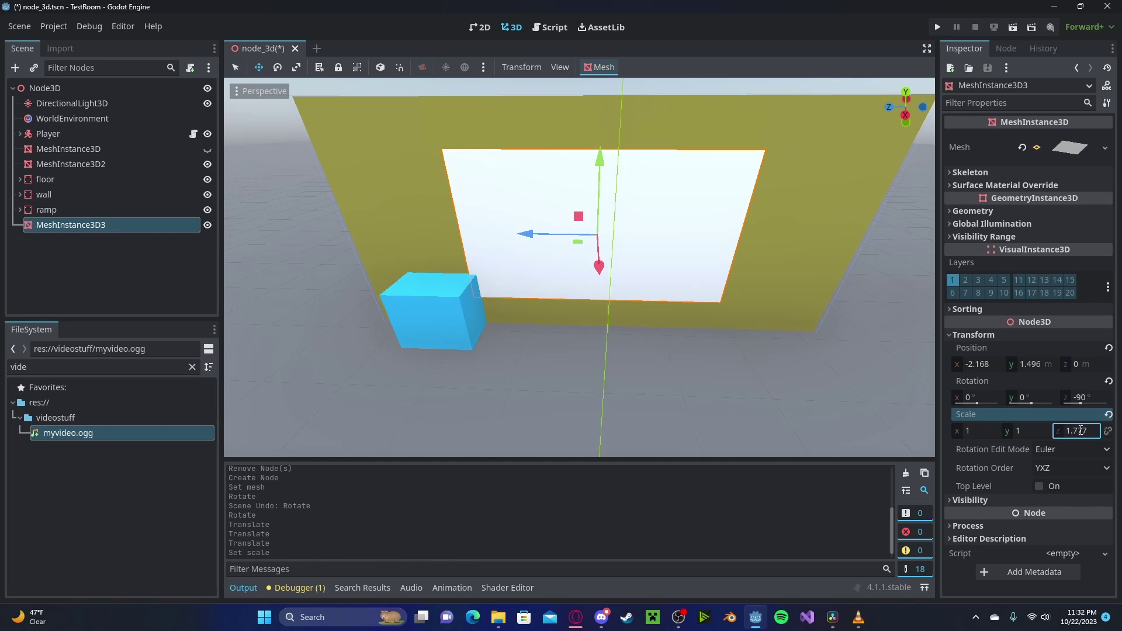
- Reposition the widened plane on the wall to about y 1.58 m and z -0.319 m
drag(605, 156, 608, 129)
drag(547, 205, 564, 217)
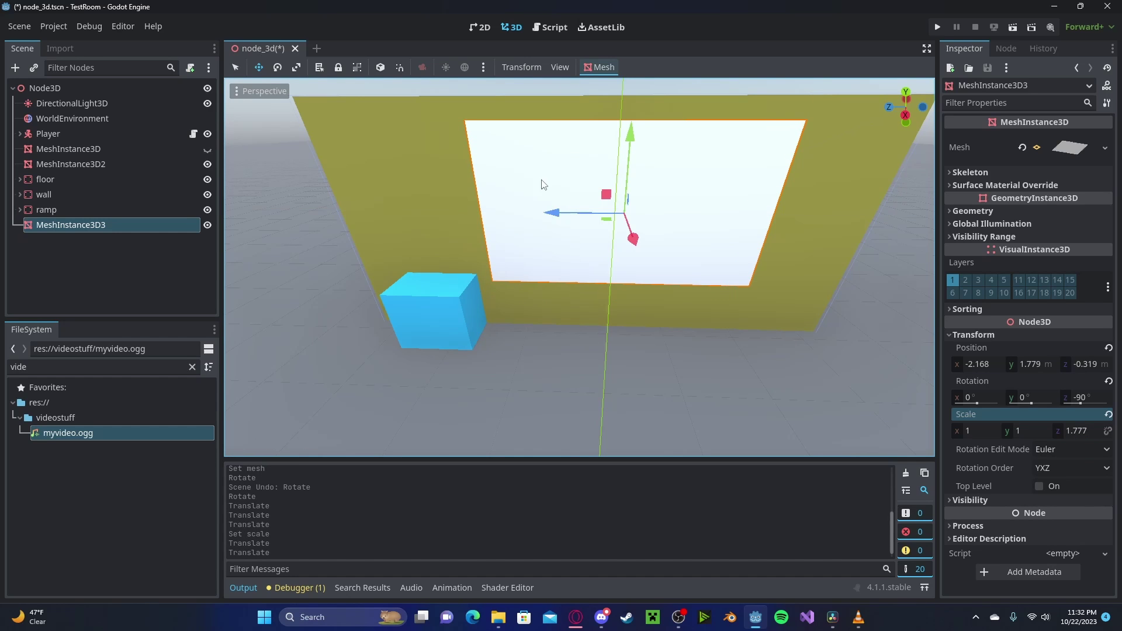
right_drag(564, 217, 605, 209)
drag(632, 122, 633, 135)
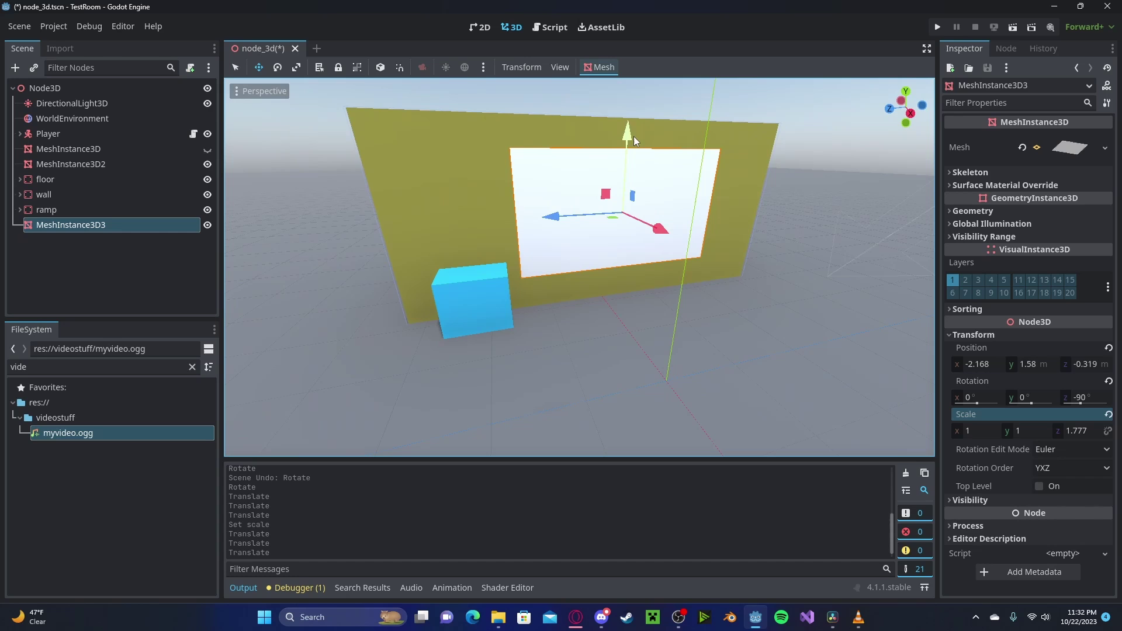
- Rename the plane's mesh node to TV
click(111, 226)
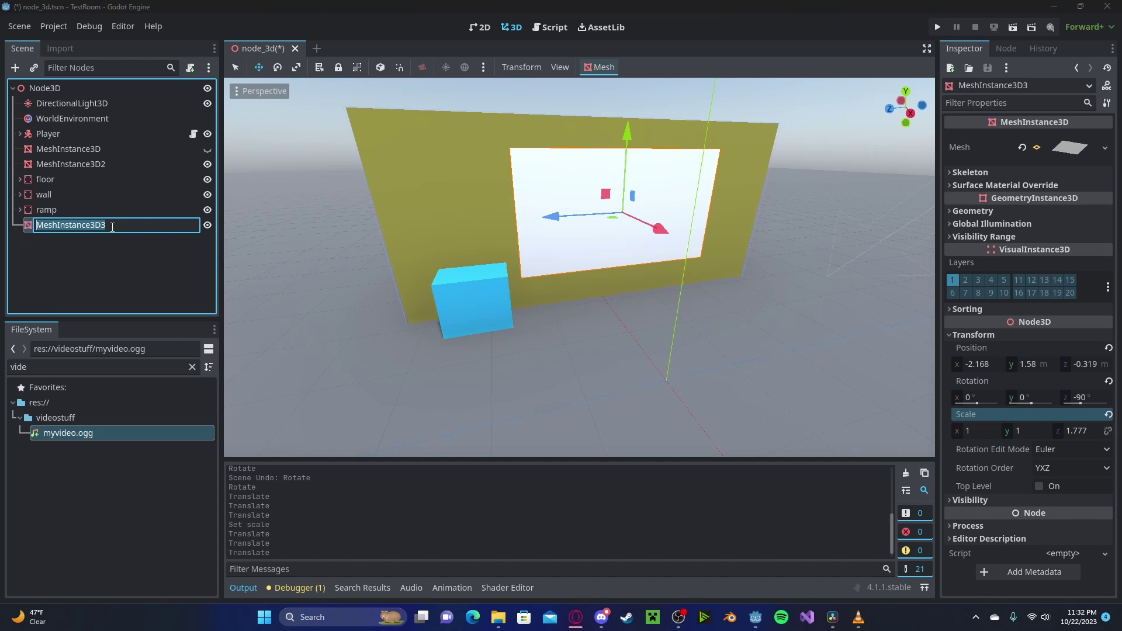
text(TV)
key(Return)
click(310, 331)
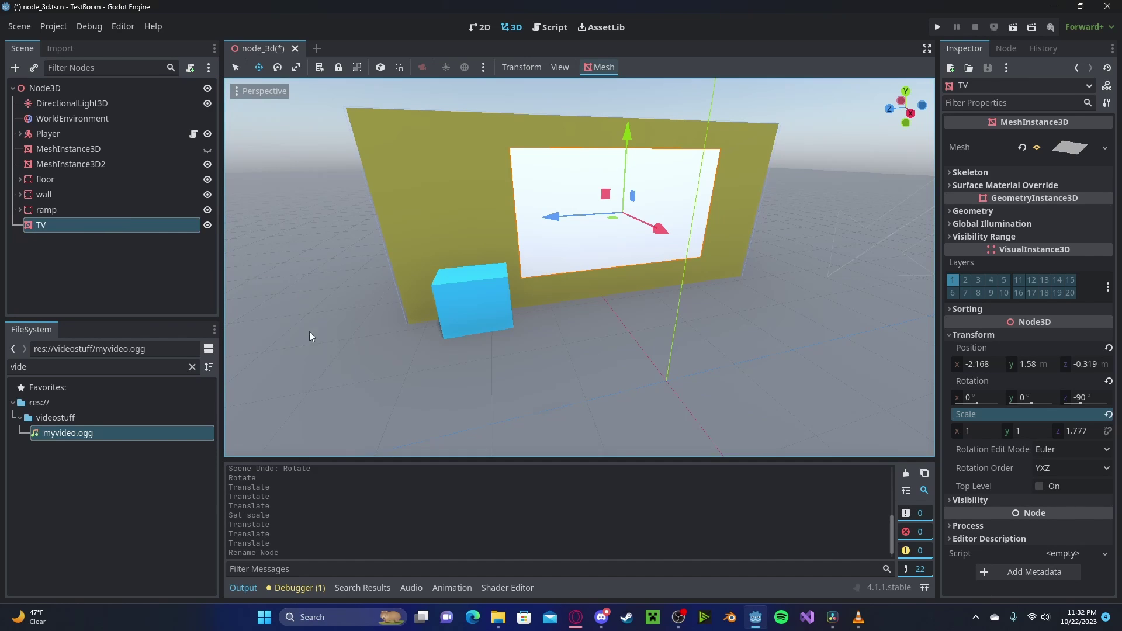
- Add a SubViewport node as a child of the root Node3D
click(15, 67)
text(sub)
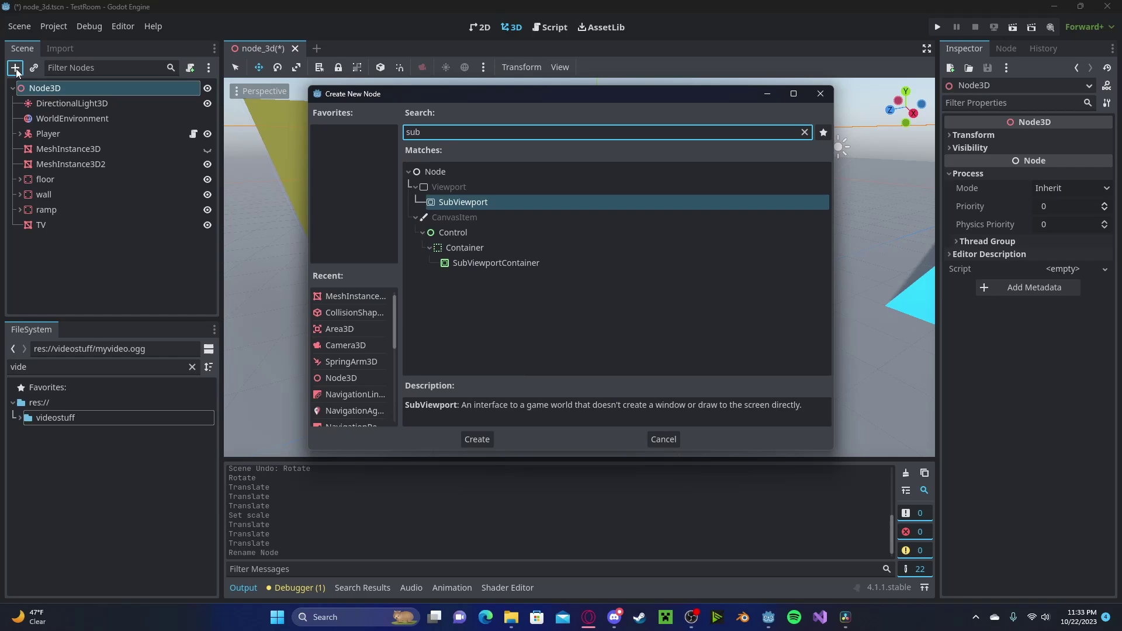
key(Return)
- Add a SubViewportContainer node as a child of the SubViewport
click(16, 67)
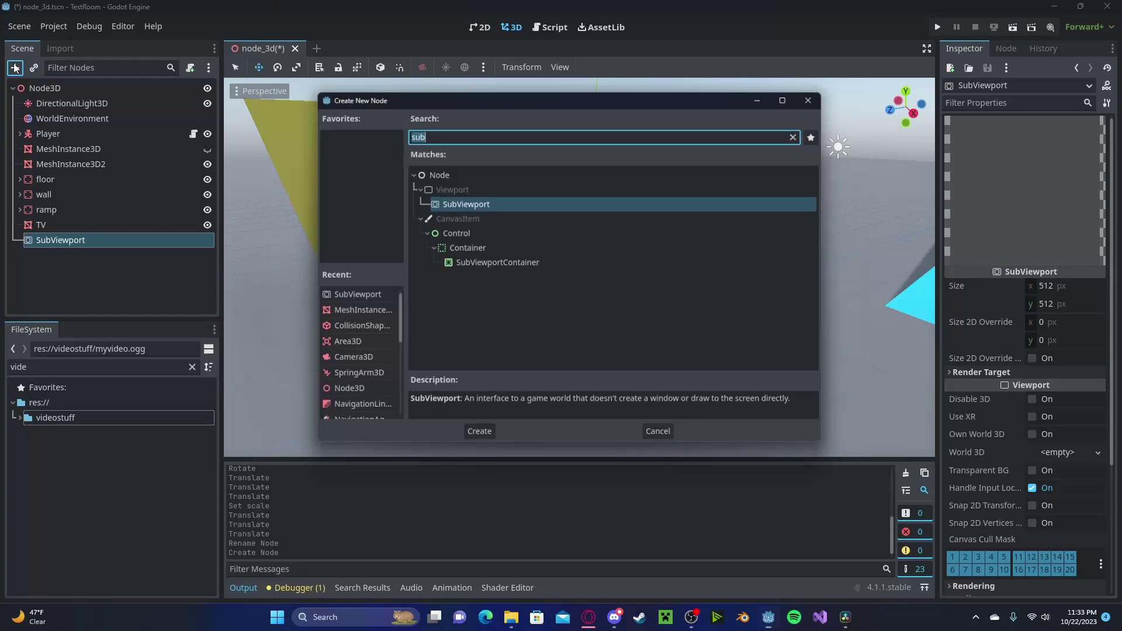
key(Down)
key(Down)
key(Down)
key(Return)
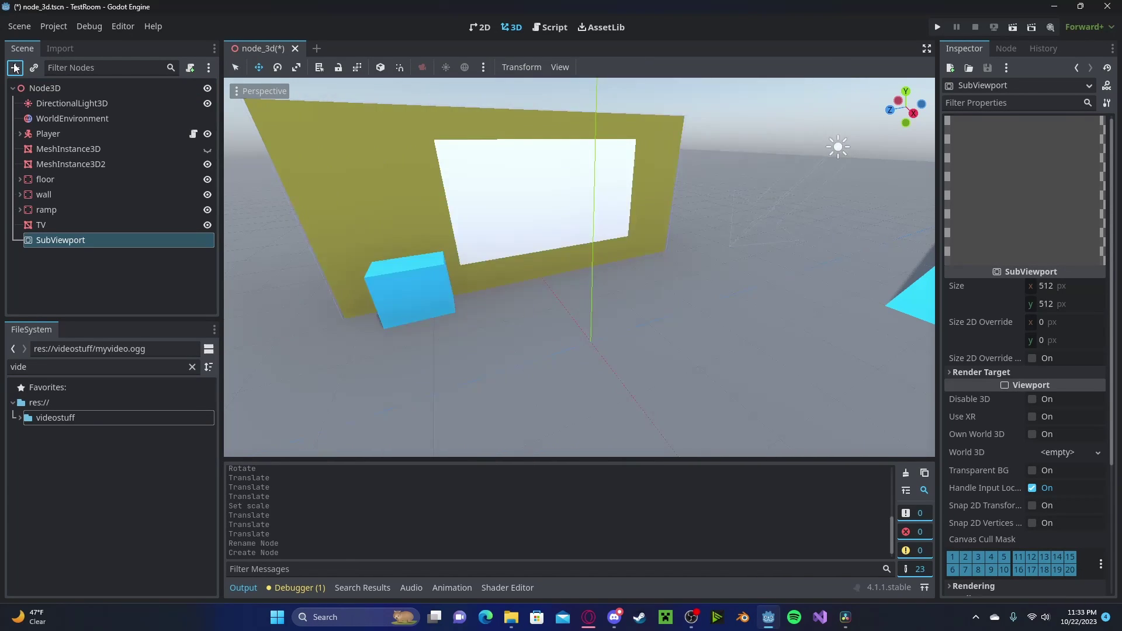
- Add a VideoStreamPlayer node as a child of the SubViewportContainer
click(16, 68)
text(vide)
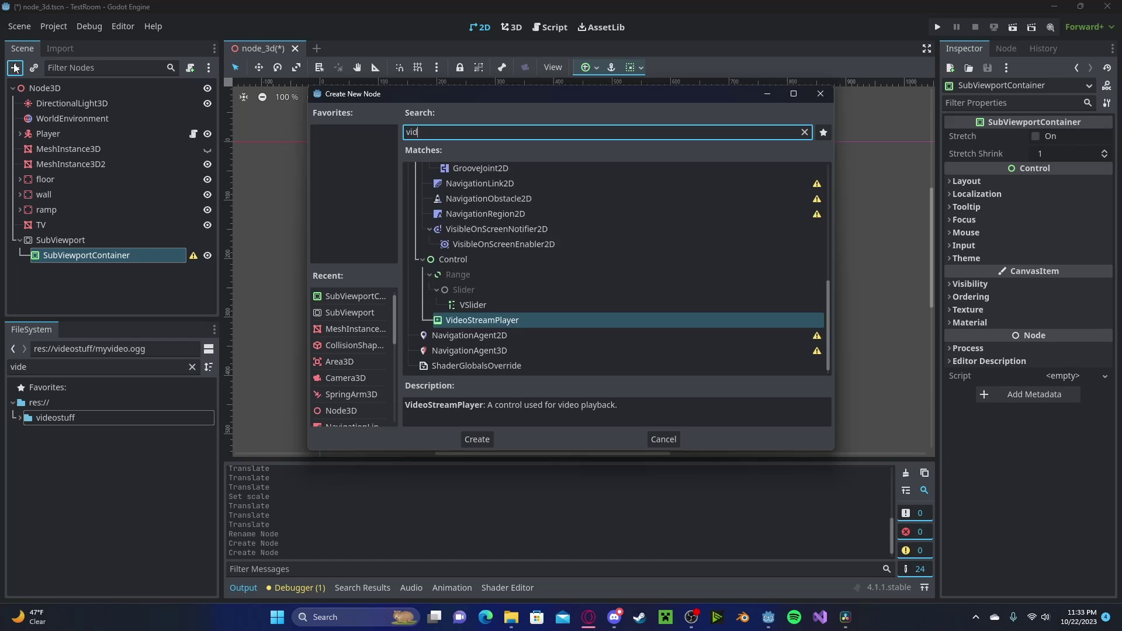
key(Return)
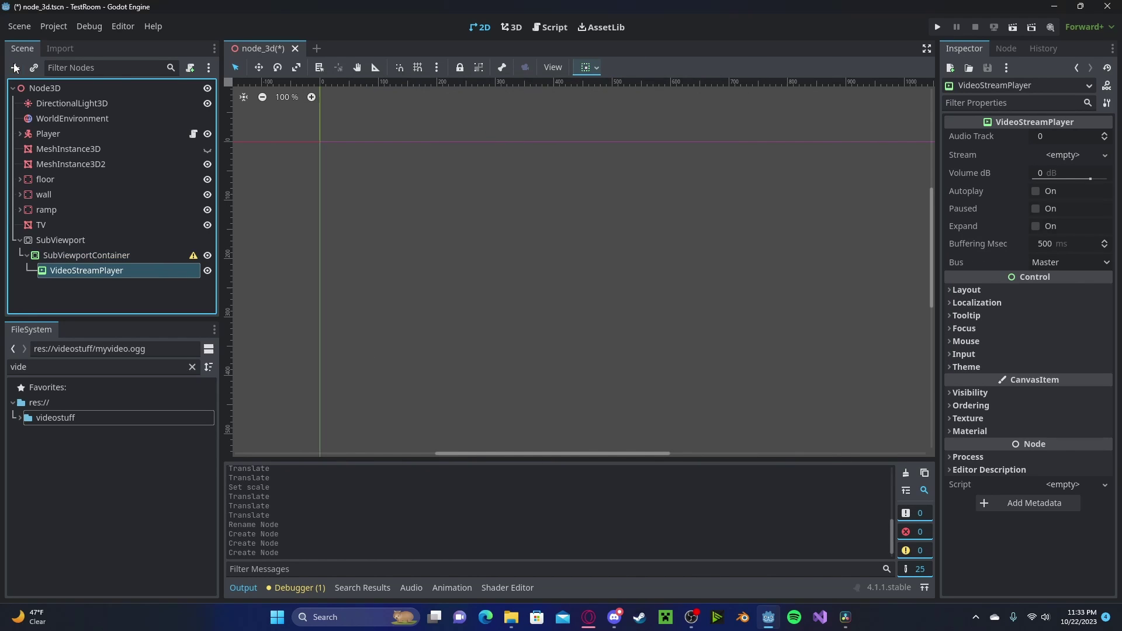
- Give the VideoStreamPlayer a new video stream resource and expand its properties
click(1062, 155)
click(1033, 174)
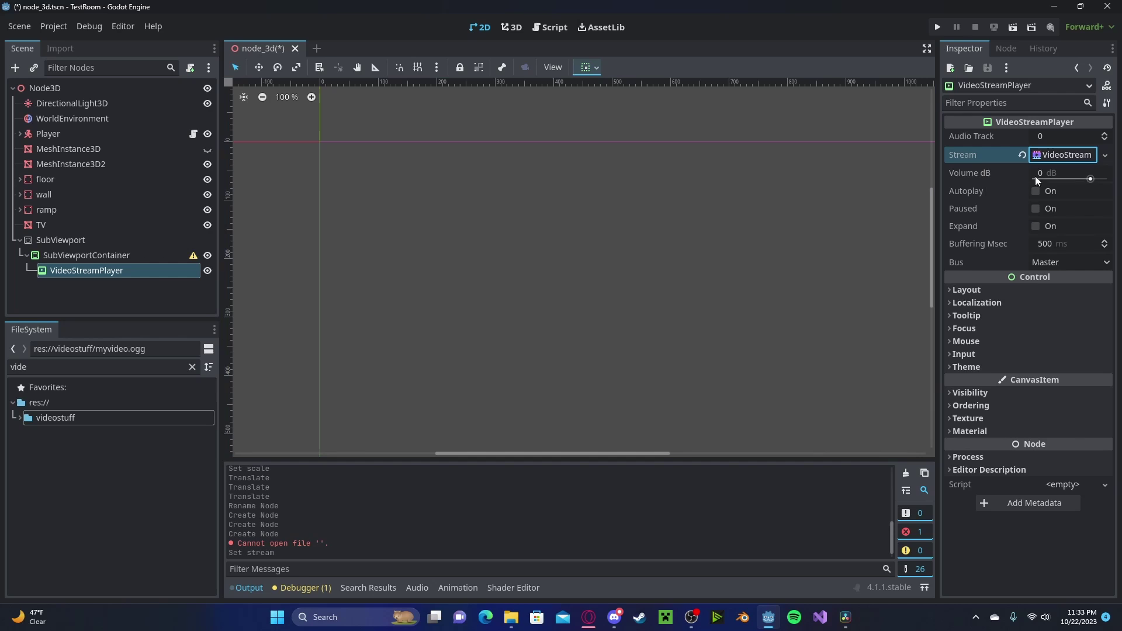
click(1074, 155)
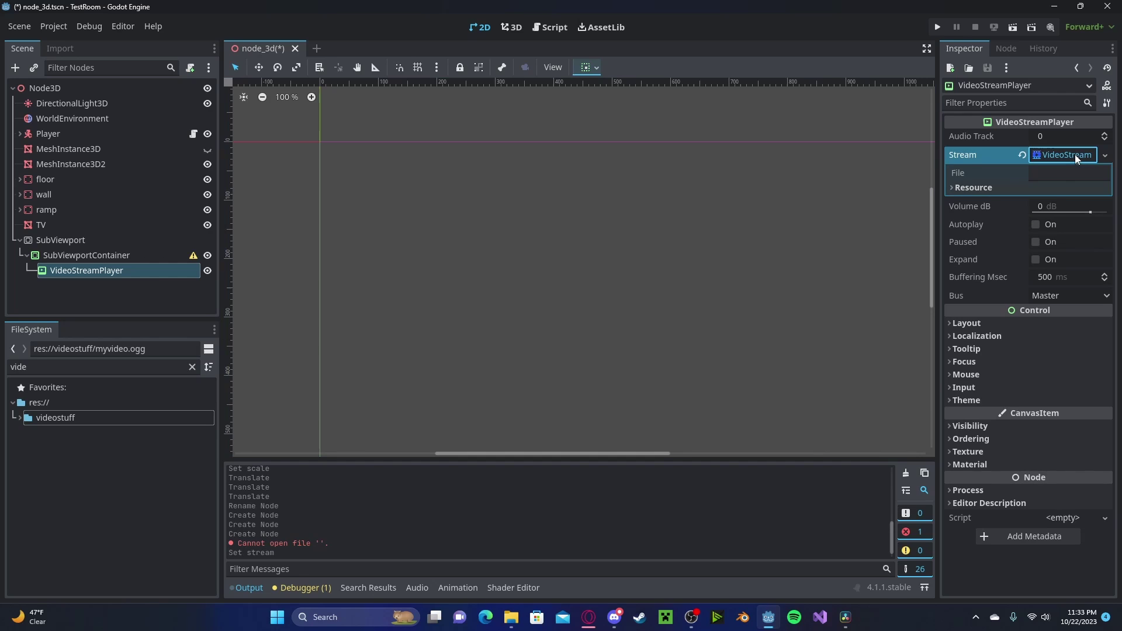
- Set the stream's file to the copied path of myvideo.ogg in the videostuff folder and enable Autoplay on the VideoStreamPlayer
double_click(34, 420)
click(52, 476)
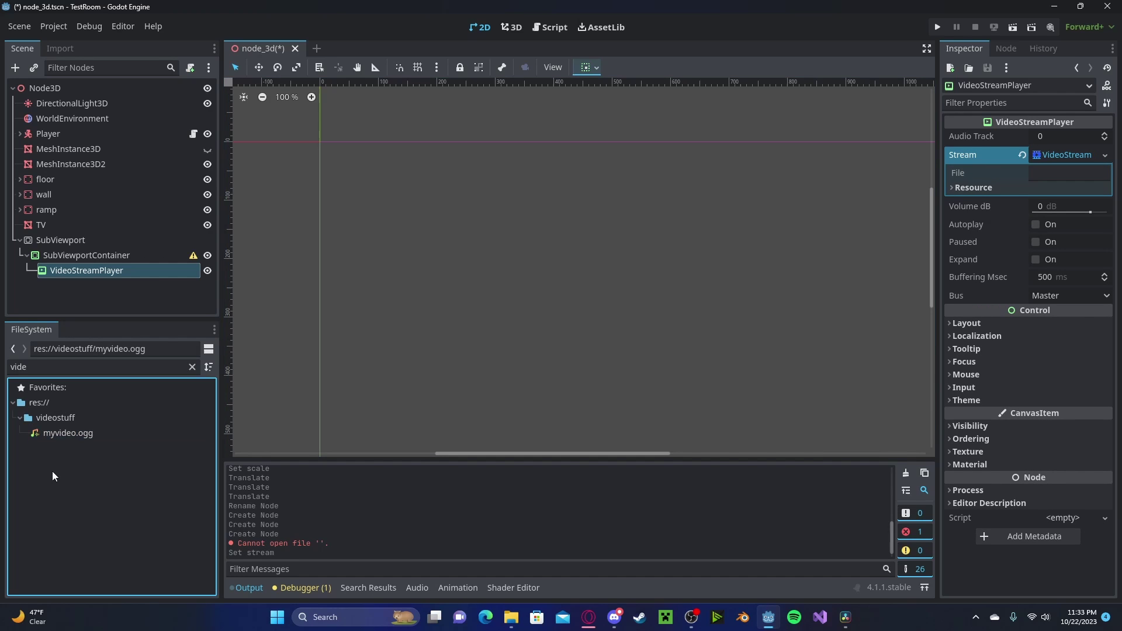
right_click(57, 433)
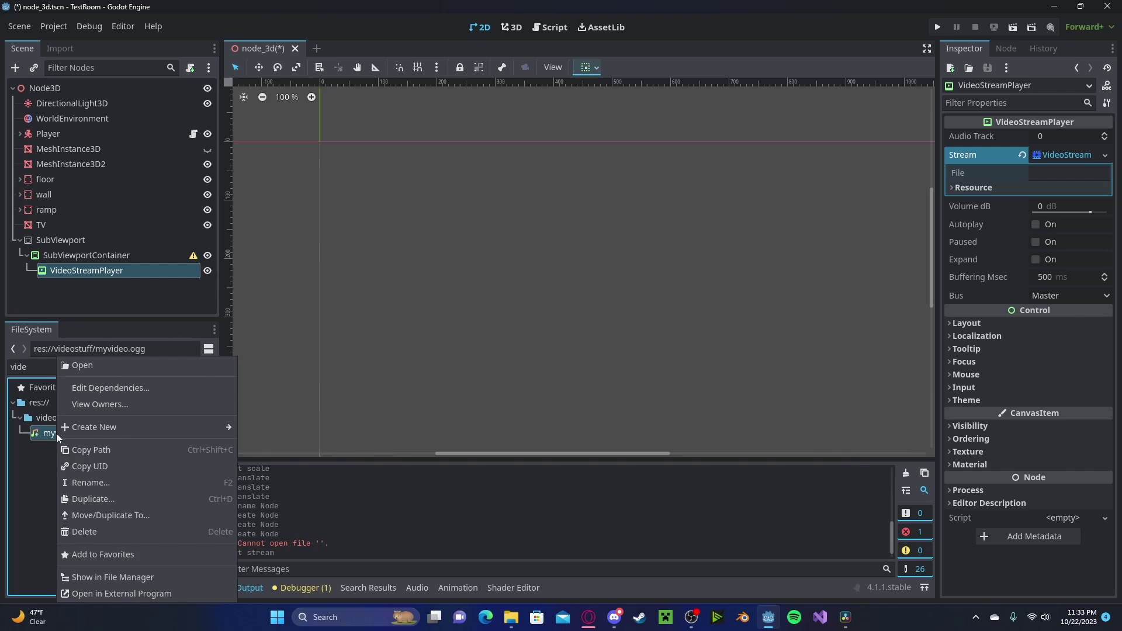
click(96, 450)
click(1089, 172)
key(ctrl+v)
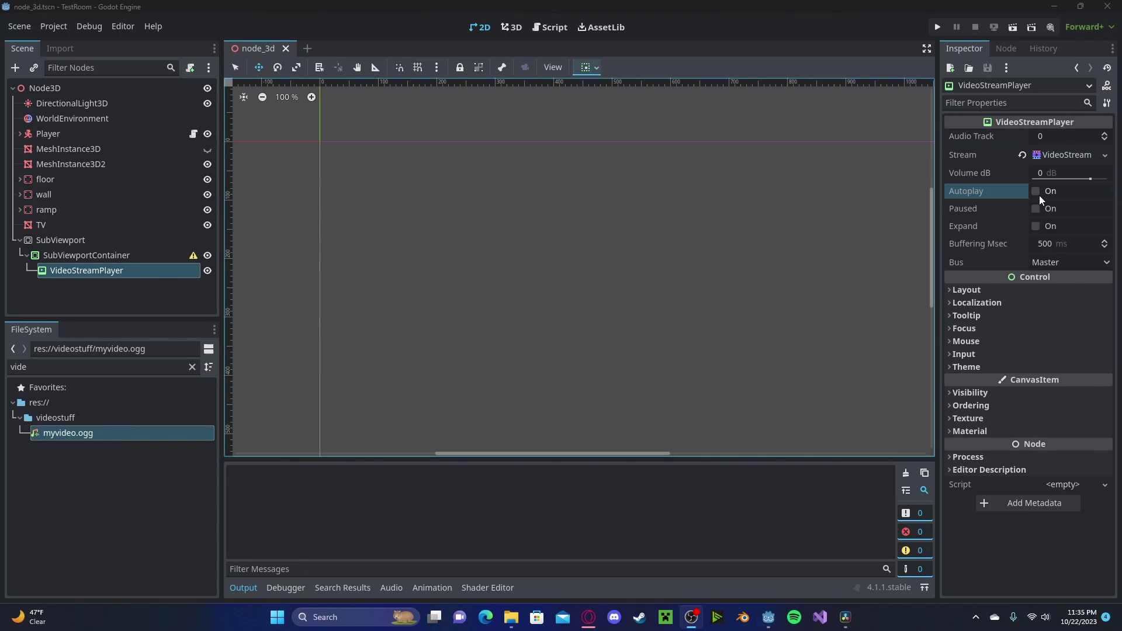
click(1038, 193)
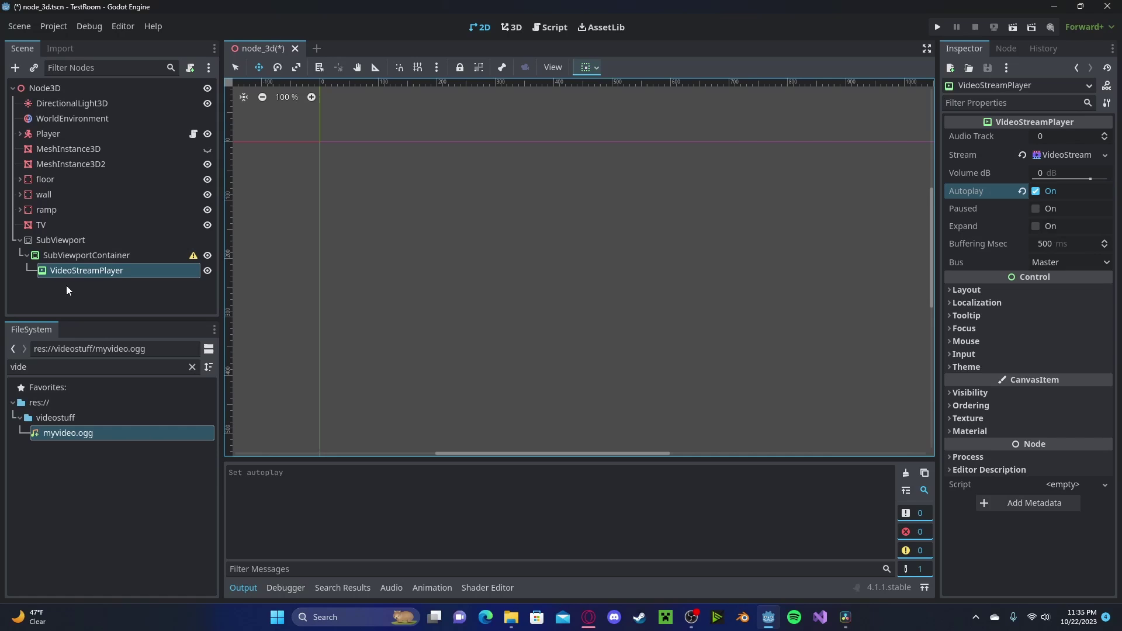
- Set the SubViewport's size to 1280 px in x and 720 px in y
click(63, 240)
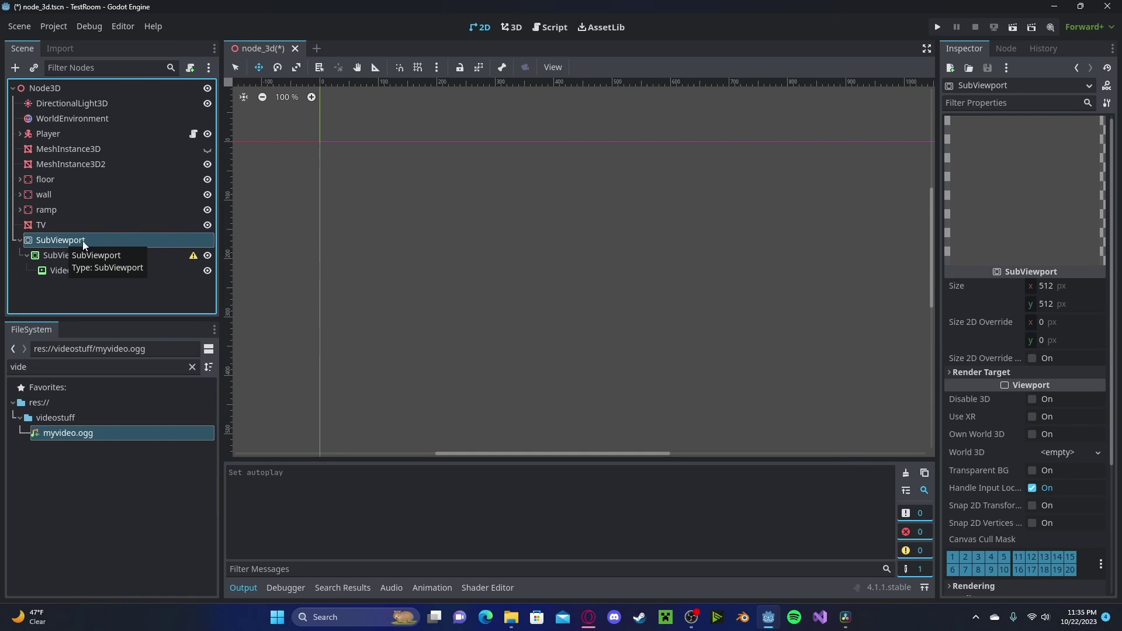
click(1069, 285)
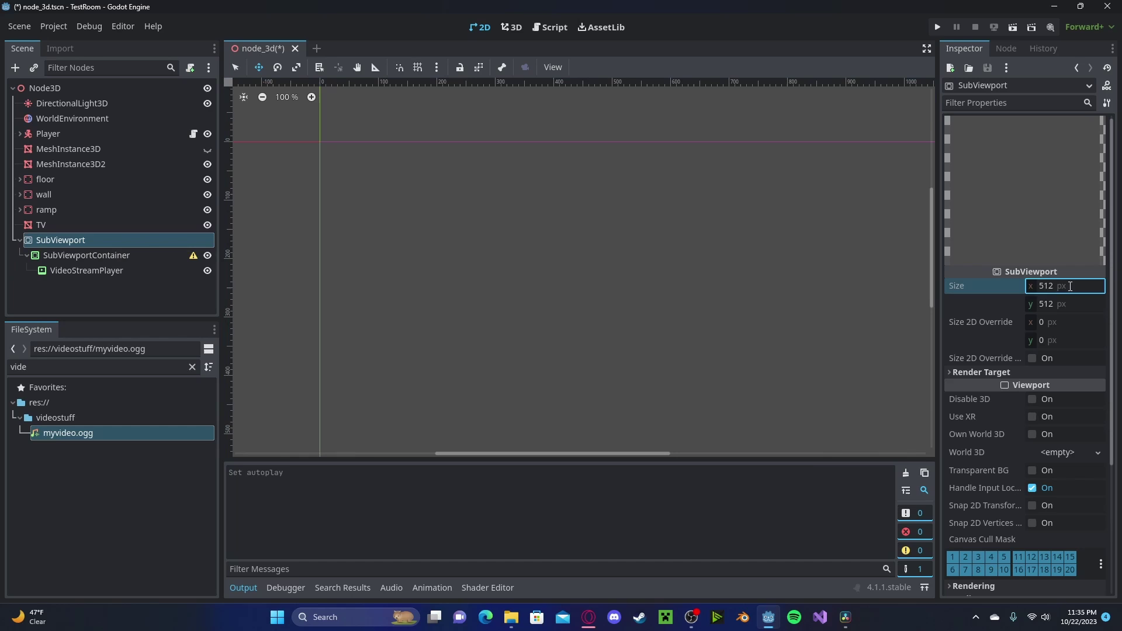
text(1280)
key(Return)
click(1050, 305)
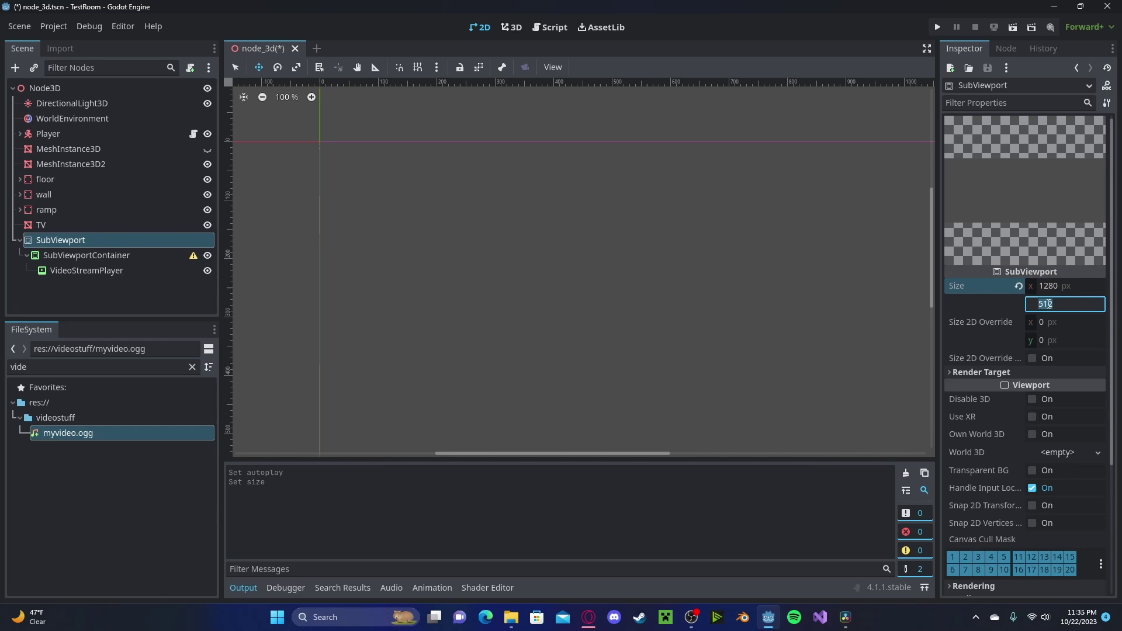
text(720)
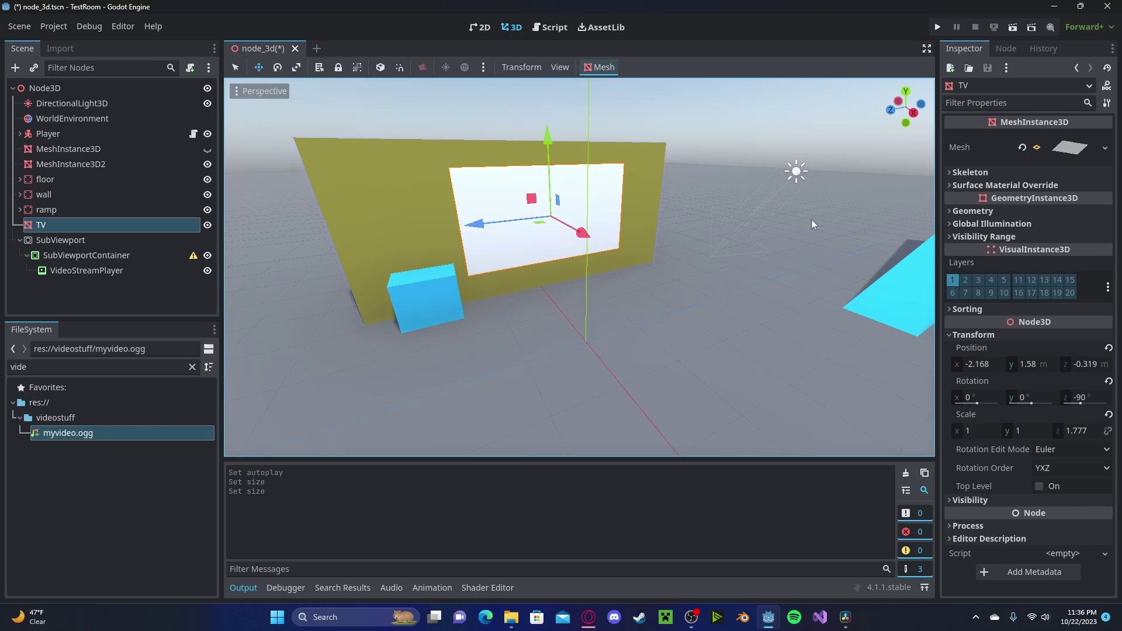
- Give the TV mesh a new StandardMaterial3D as surface material override and enable Local to Scene on that material
click(959, 184)
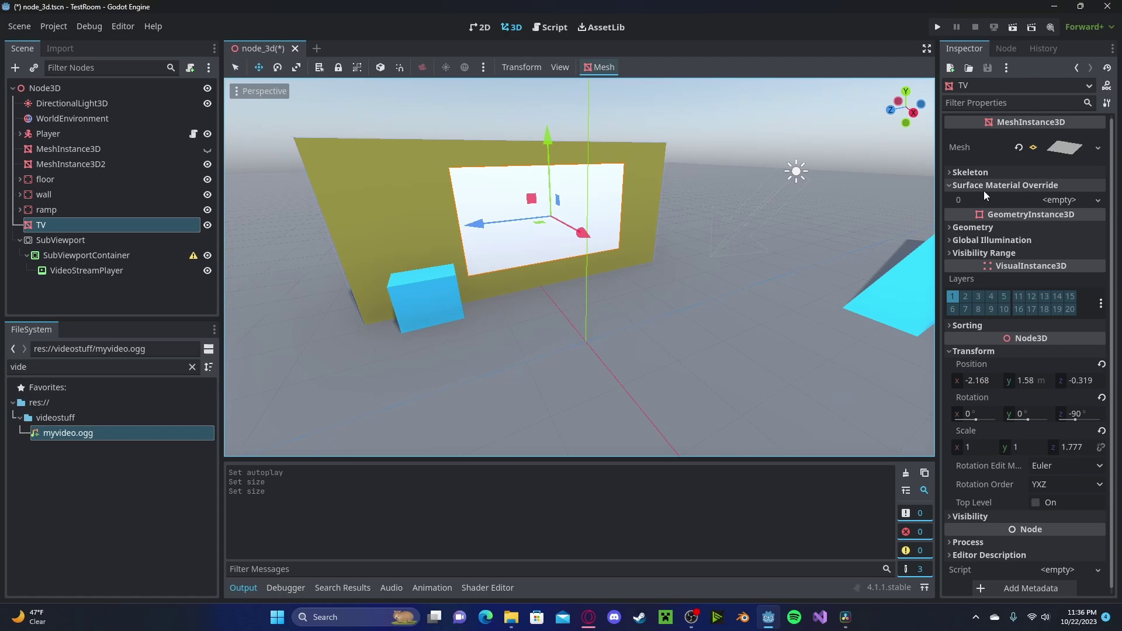
click(1061, 201)
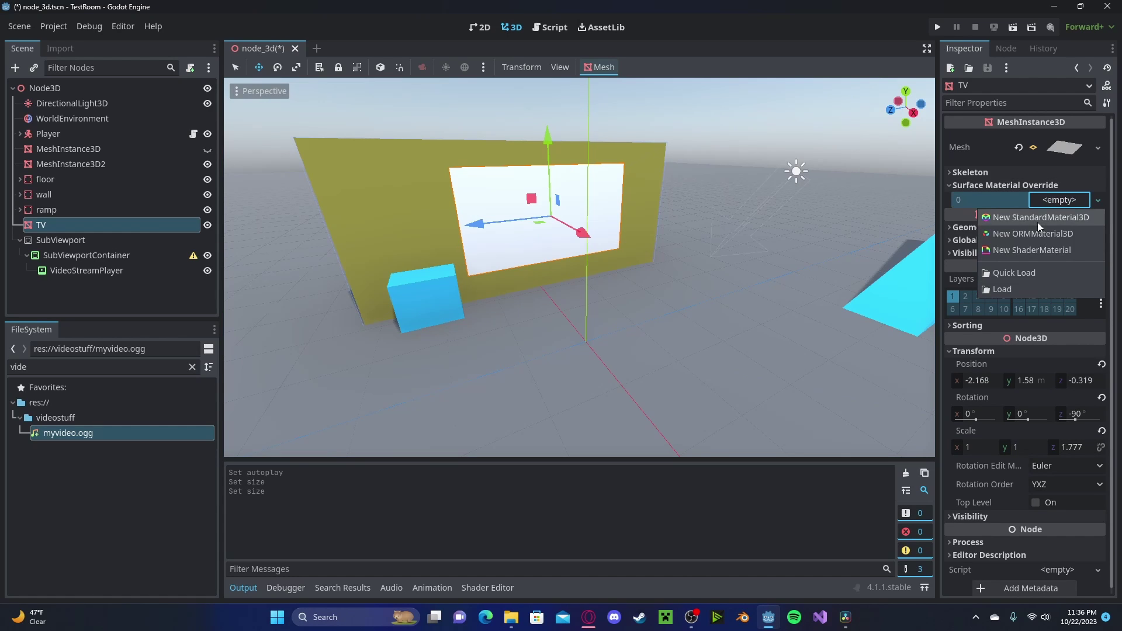
click(1037, 221)
click(1056, 215)
scroll(1031, 271, down, 5)
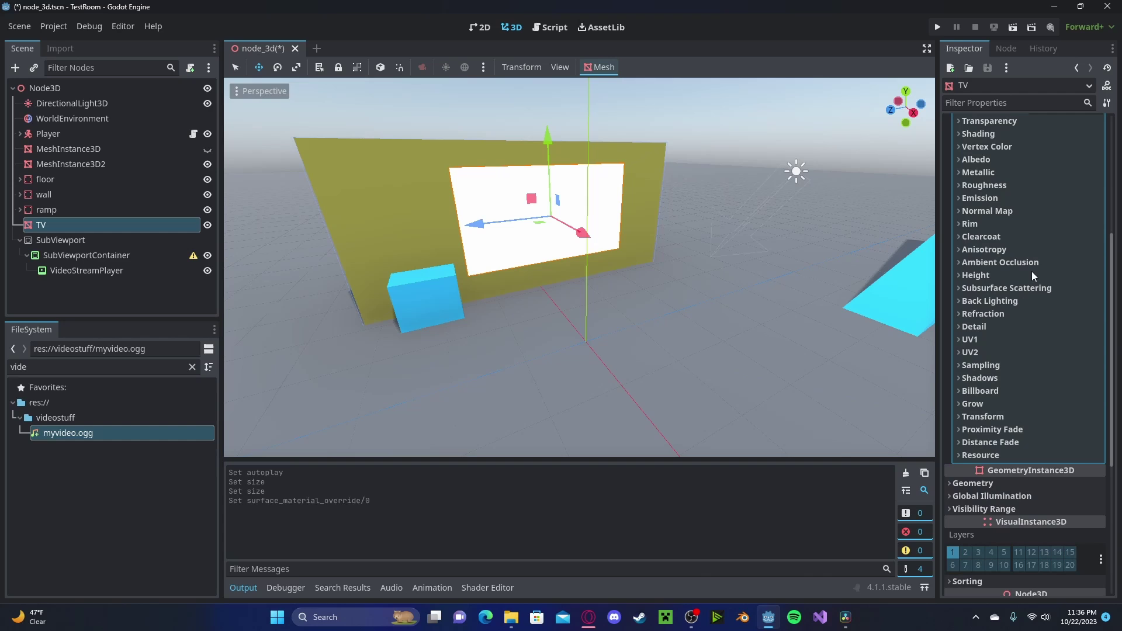
click(969, 454)
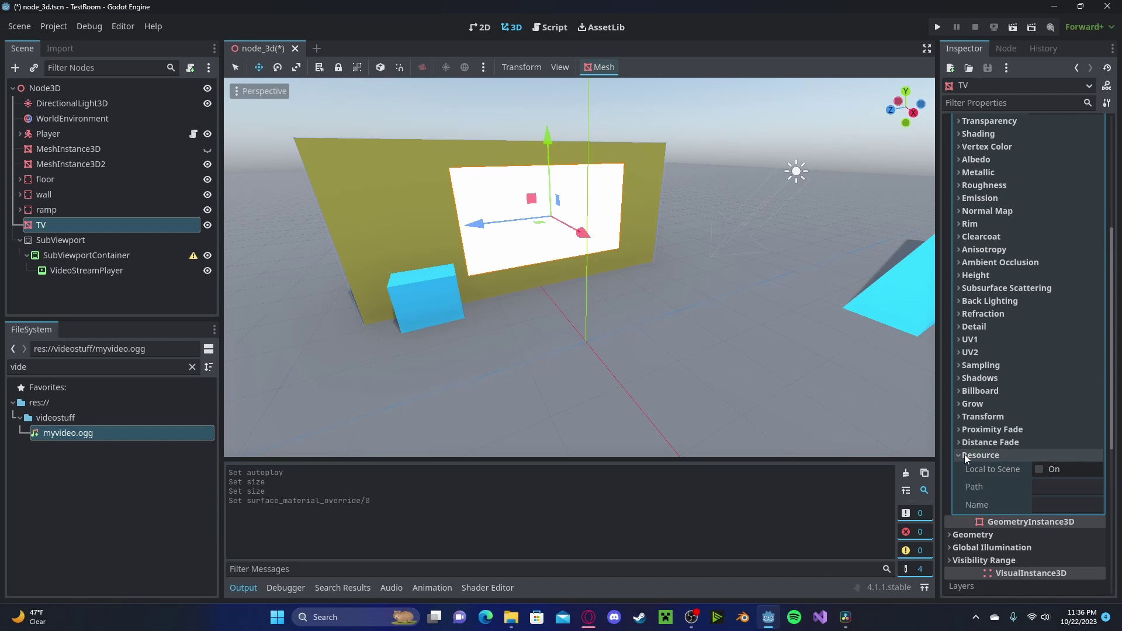
click(1040, 468)
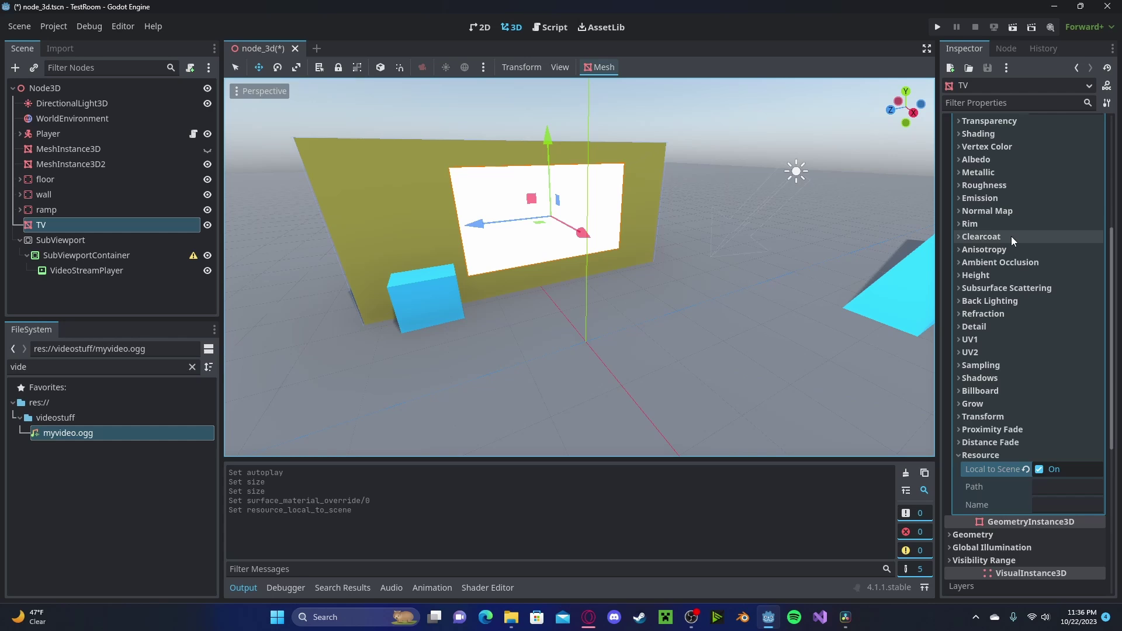
- Assign a new ViewportTexture to the TV material's albedo texture and set its viewport path to the SubViewport
scroll(1011, 236, up, 2)
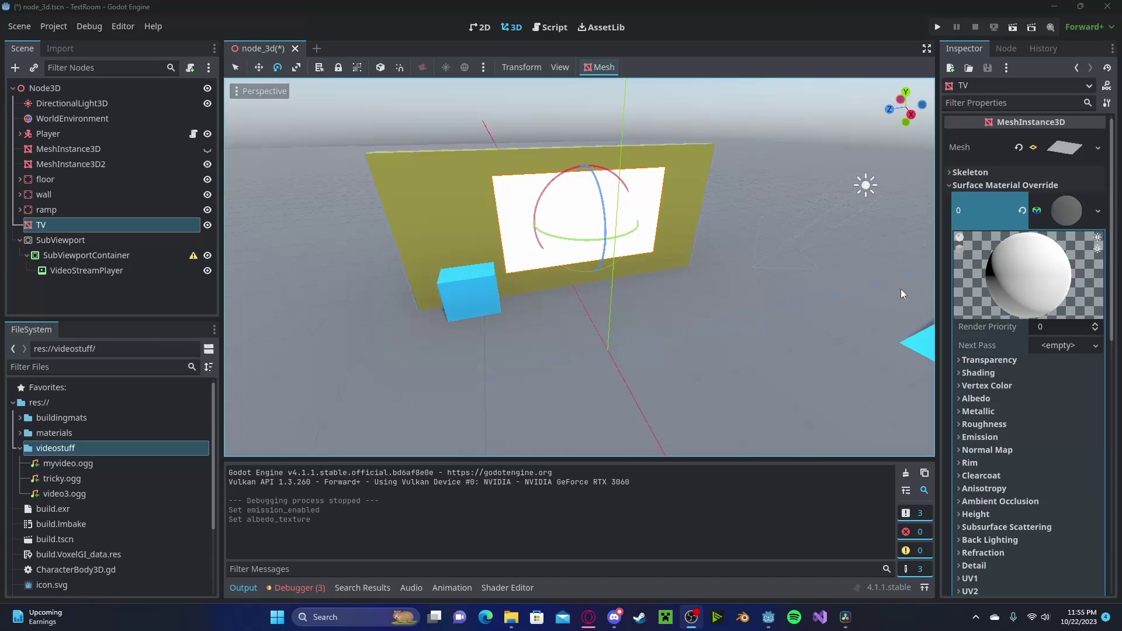
scroll(981, 281, down, 4)
click(980, 279)
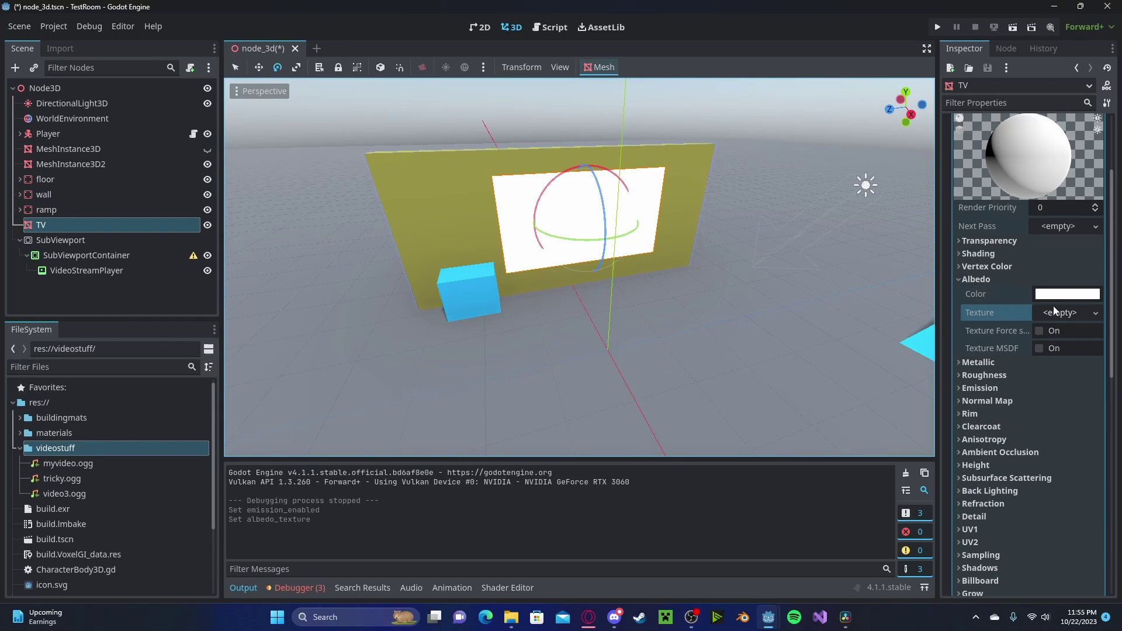
click(1055, 313)
click(1011, 325)
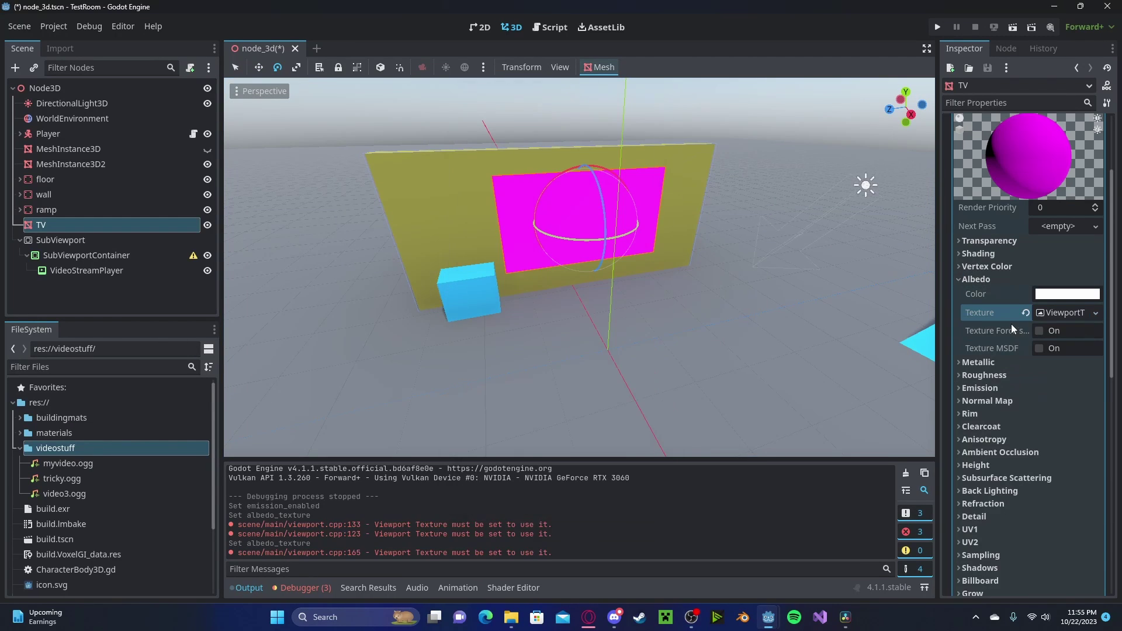
click(1058, 314)
click(1067, 333)
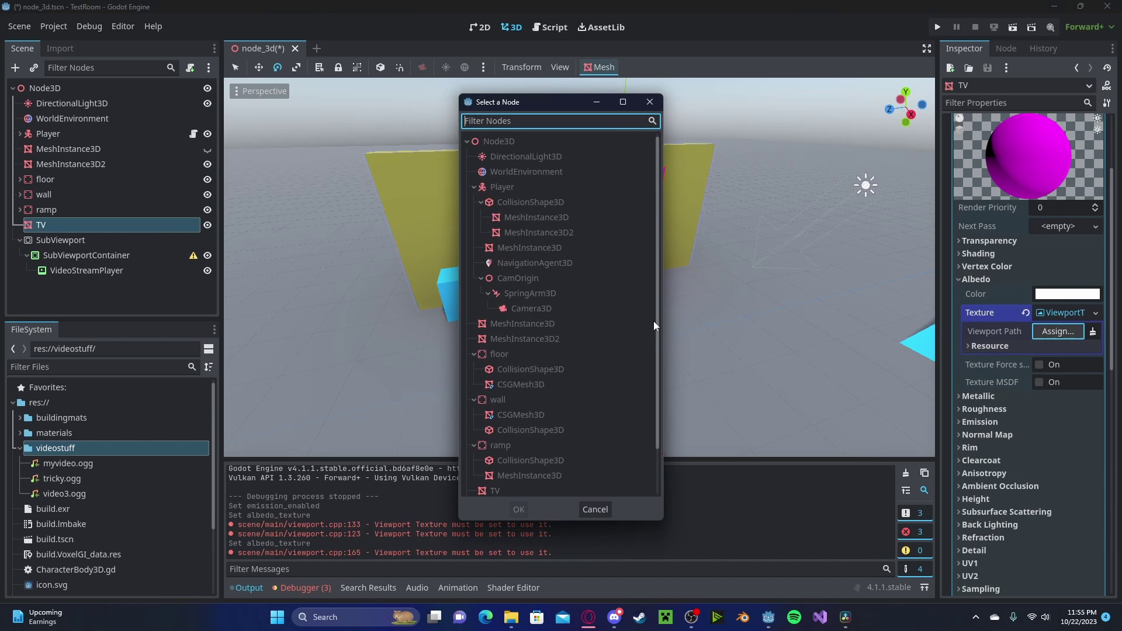
scroll(654, 321, down, 2)
double_click(523, 454)
- Run the project to check the video playback on the TV plane
right_drag(653, 282, 672, 252)
click(938, 27)
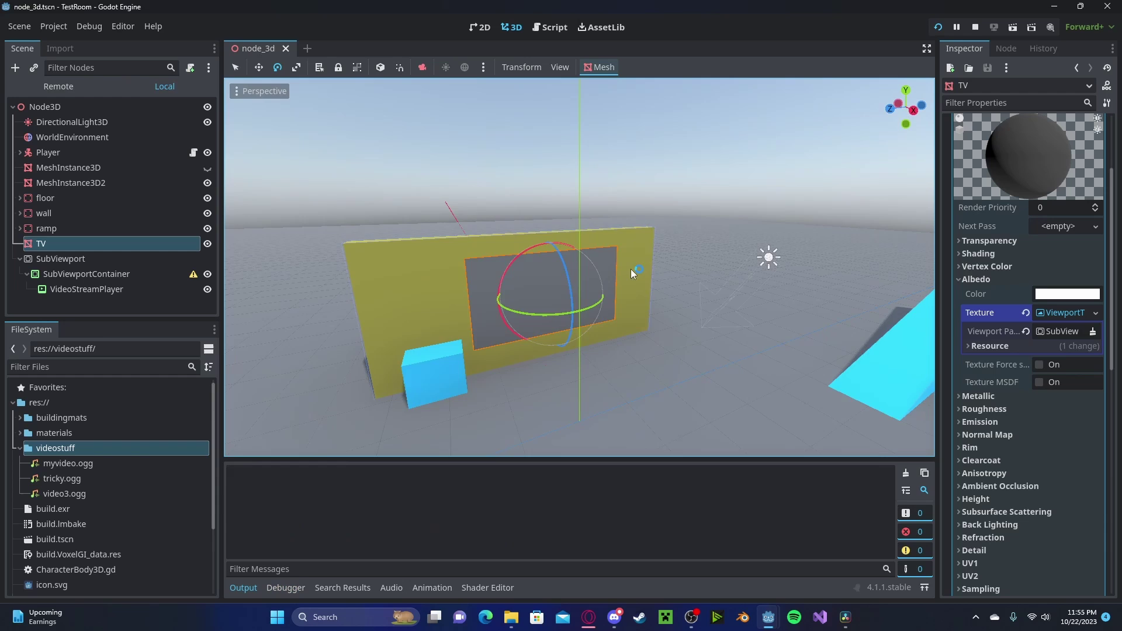
key(w)
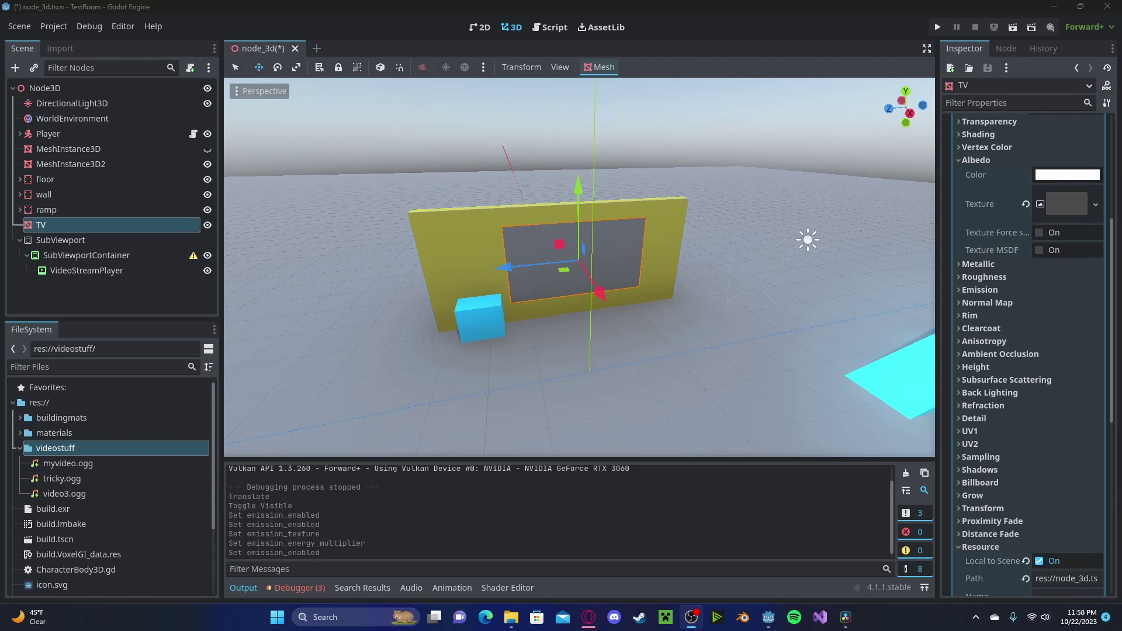
- Enable emission on the TV material and give its emission texture a new ViewportTexture that points to the SubViewport
click(980, 289)
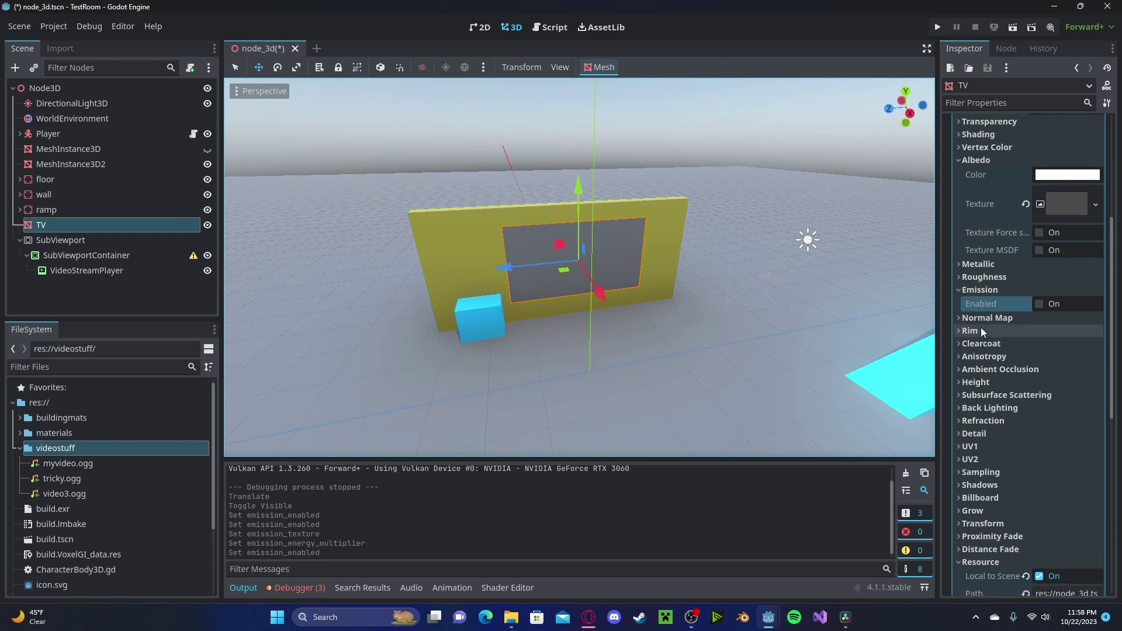
click(1042, 303)
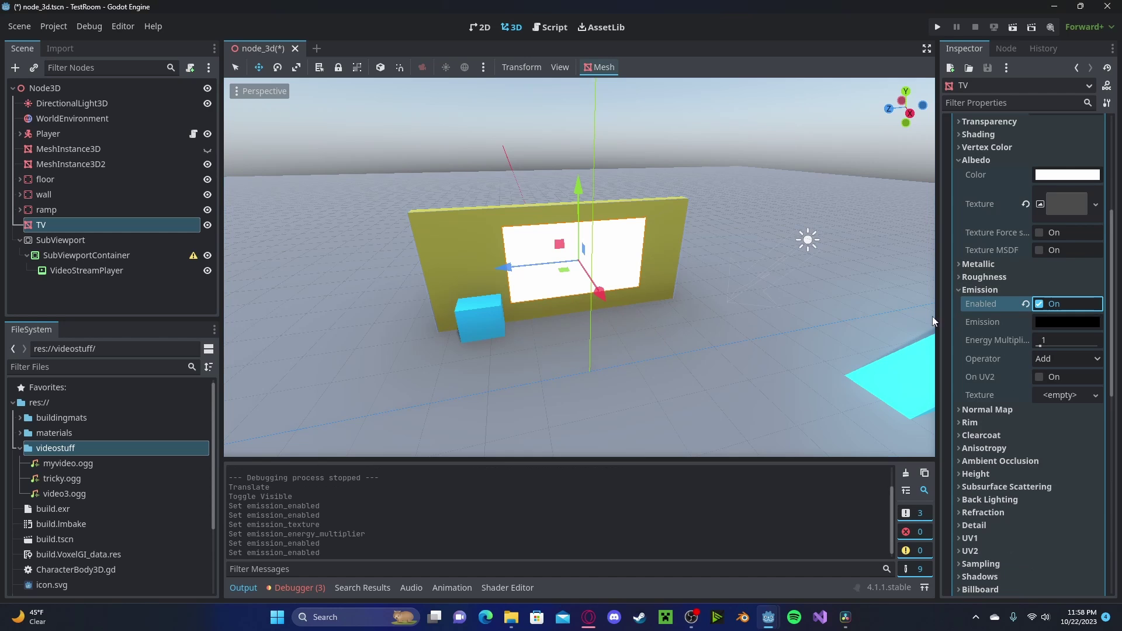
click(1047, 393)
click(1008, 325)
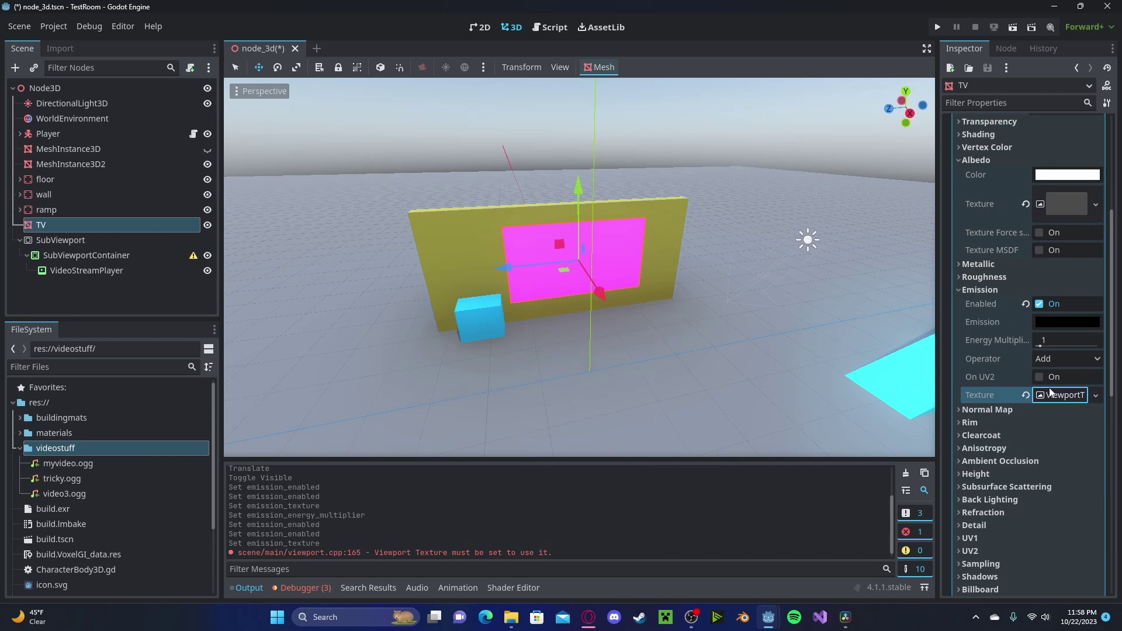
click(1055, 399)
click(1054, 413)
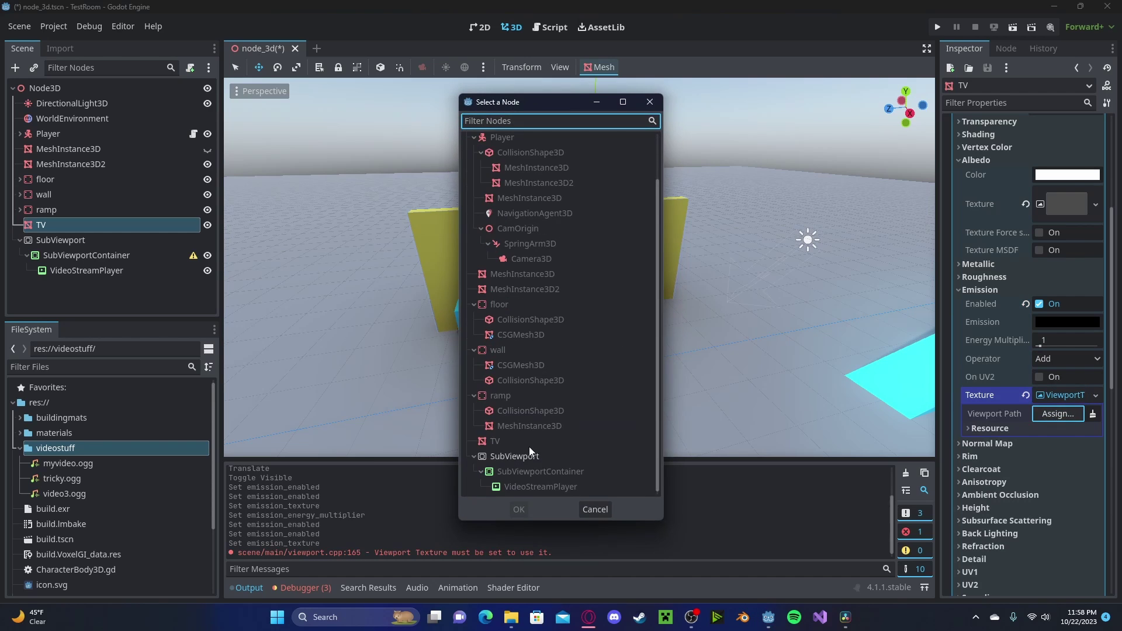
double_click(527, 453)
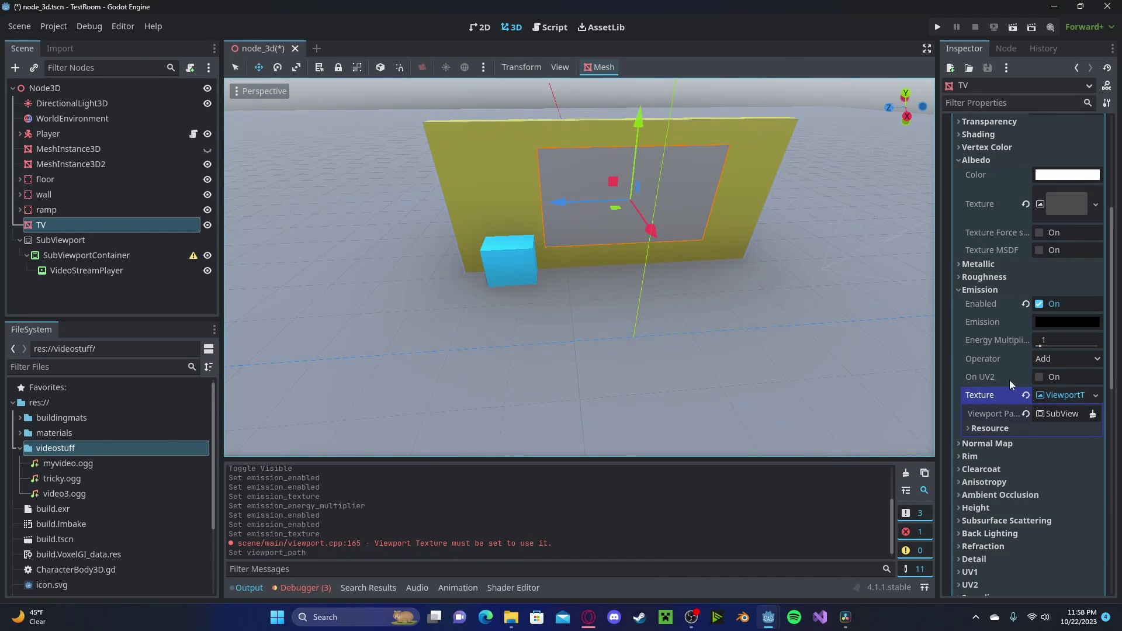
- Set the TV material's emission energy multiplier to 5
click(1061, 340)
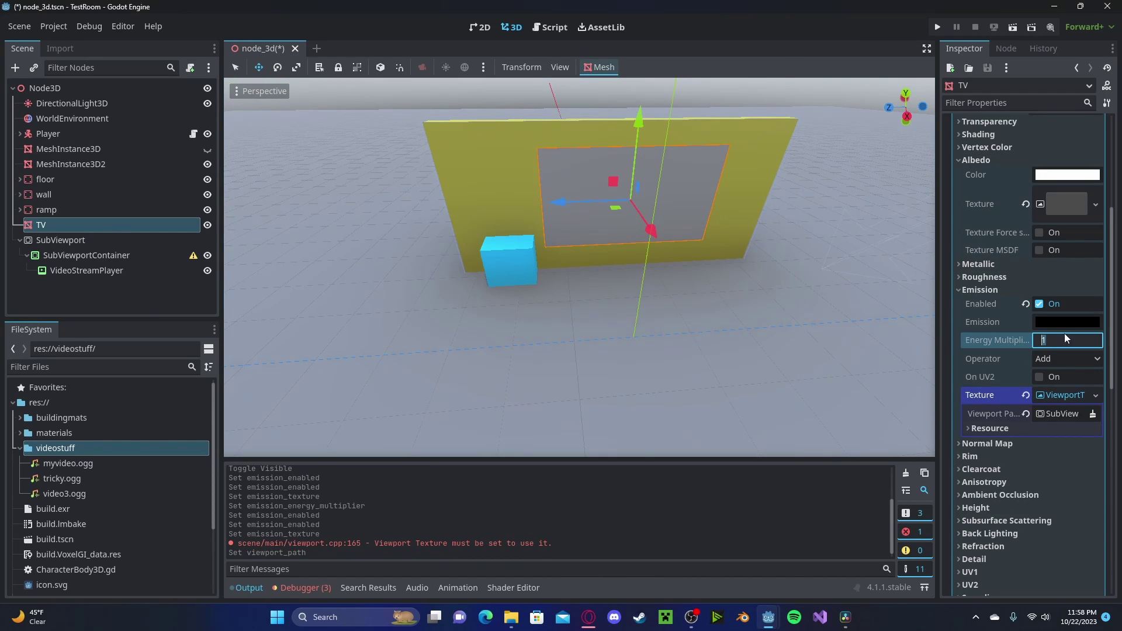
text(5)
key(Return)
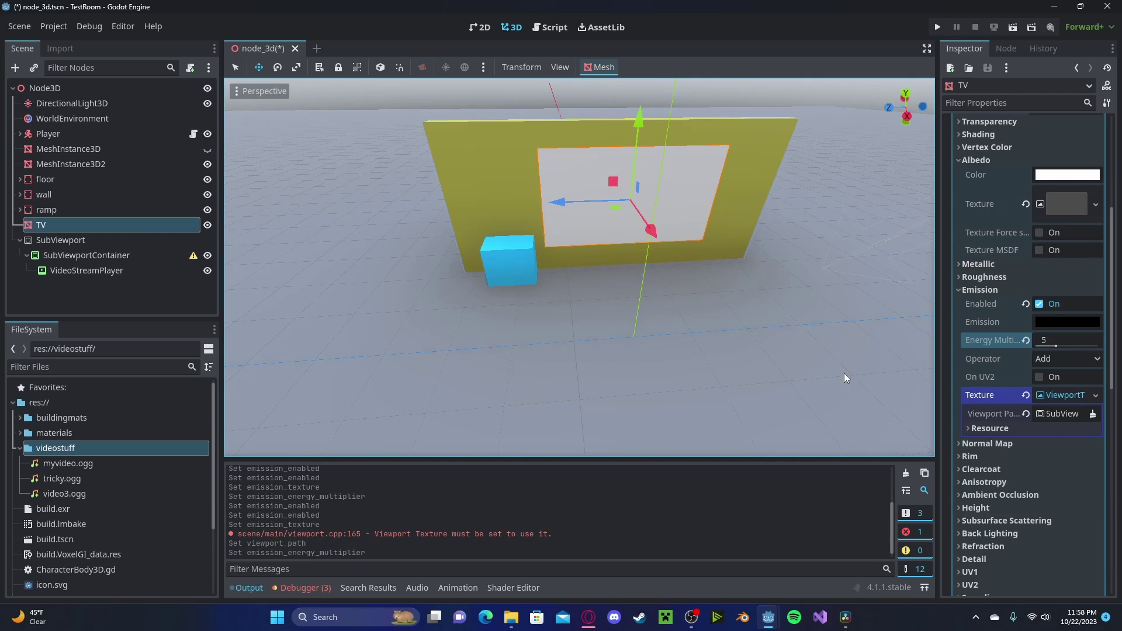
- Look over the WorldEnvironment's Glow section and hide the DirectionalLight3D to darken the scene
click(121, 119)
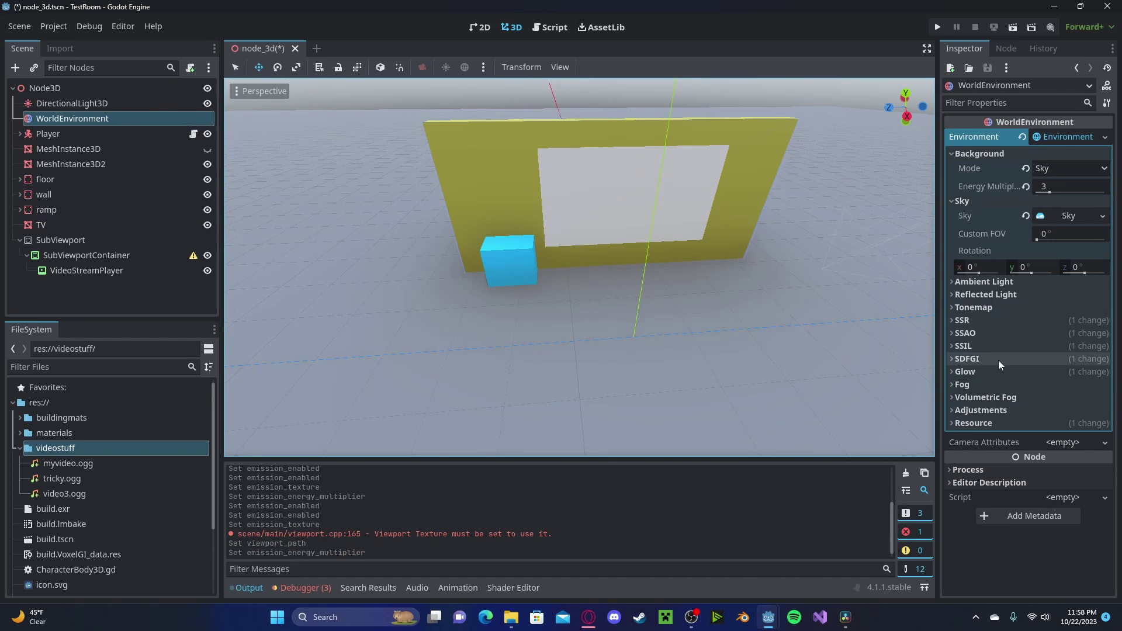
click(980, 371)
click(980, 371)
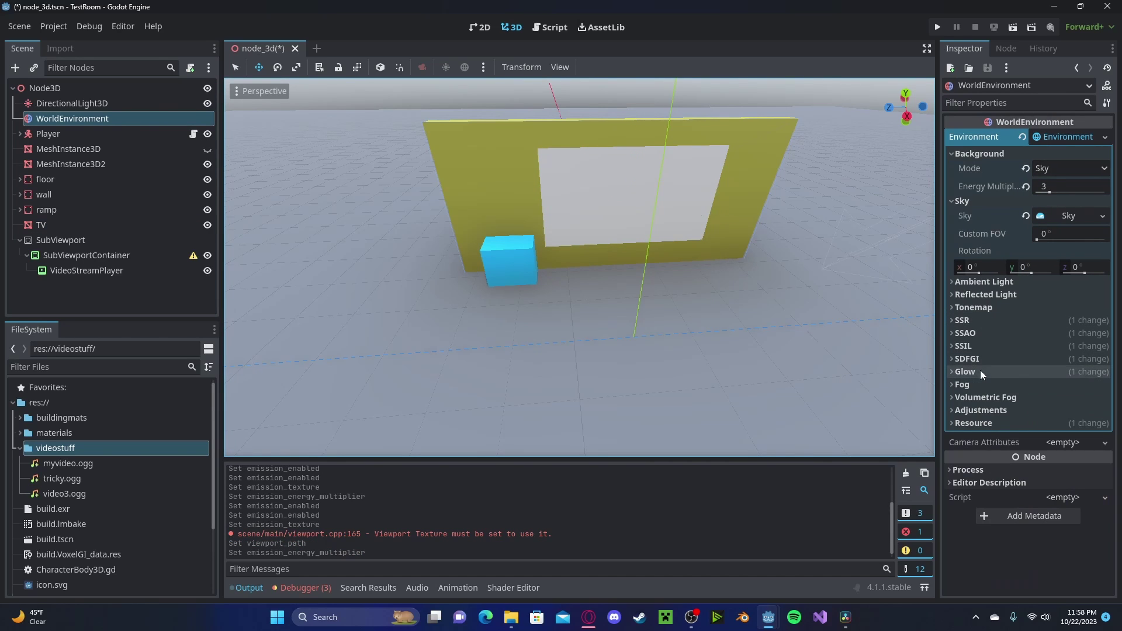
click(207, 104)
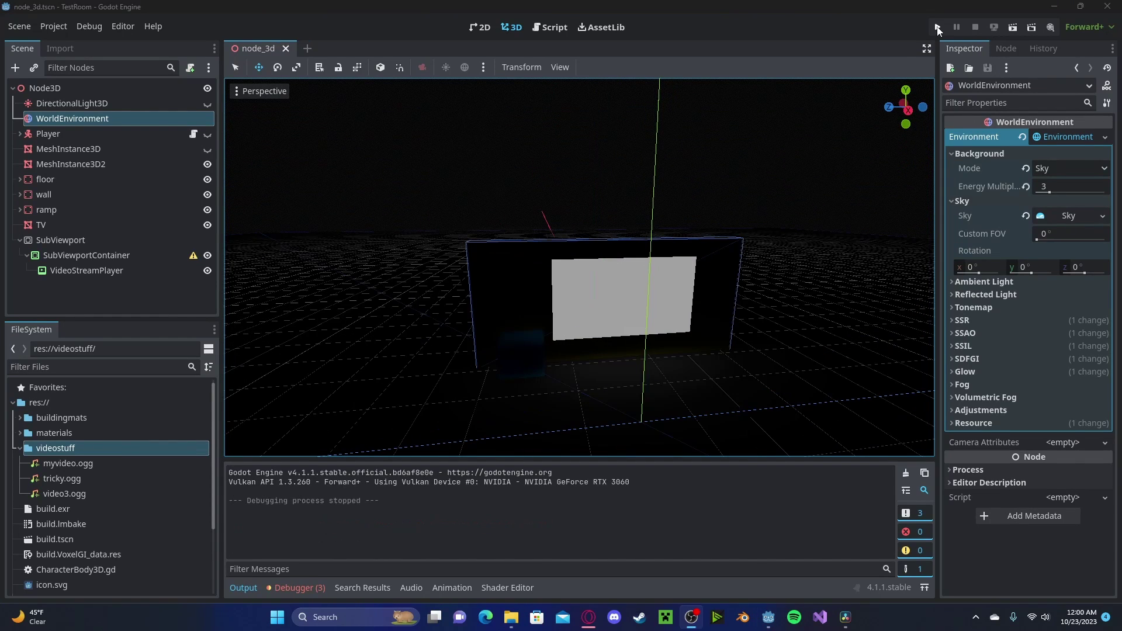
- Run the project and walk the player toward and away from the TV to examine its glow in the dark
click(937, 27)
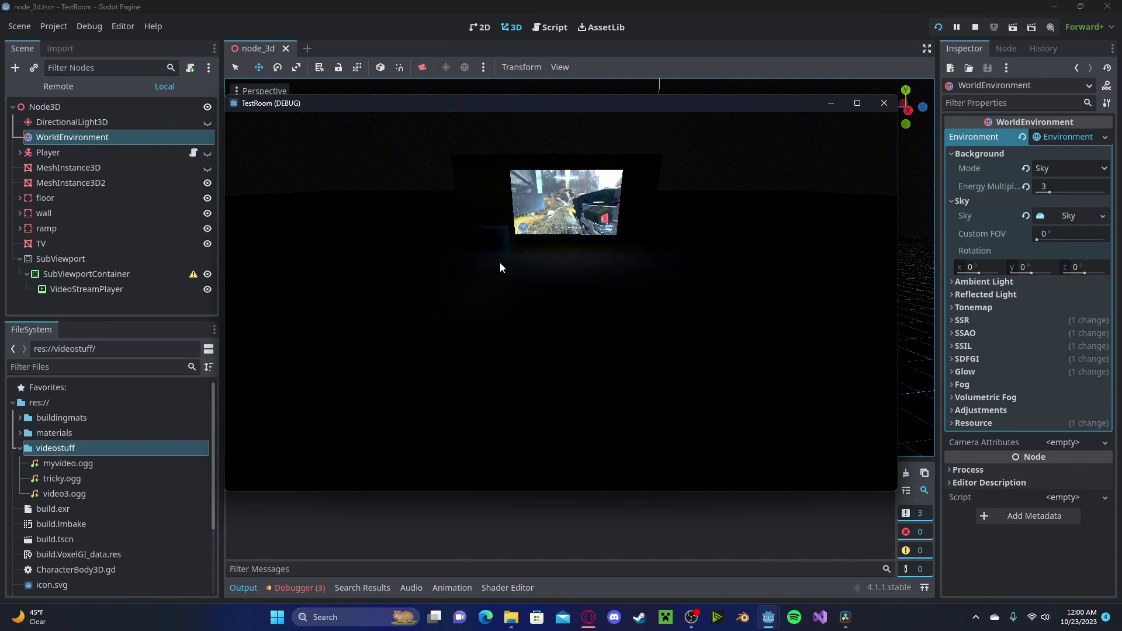
key(w)
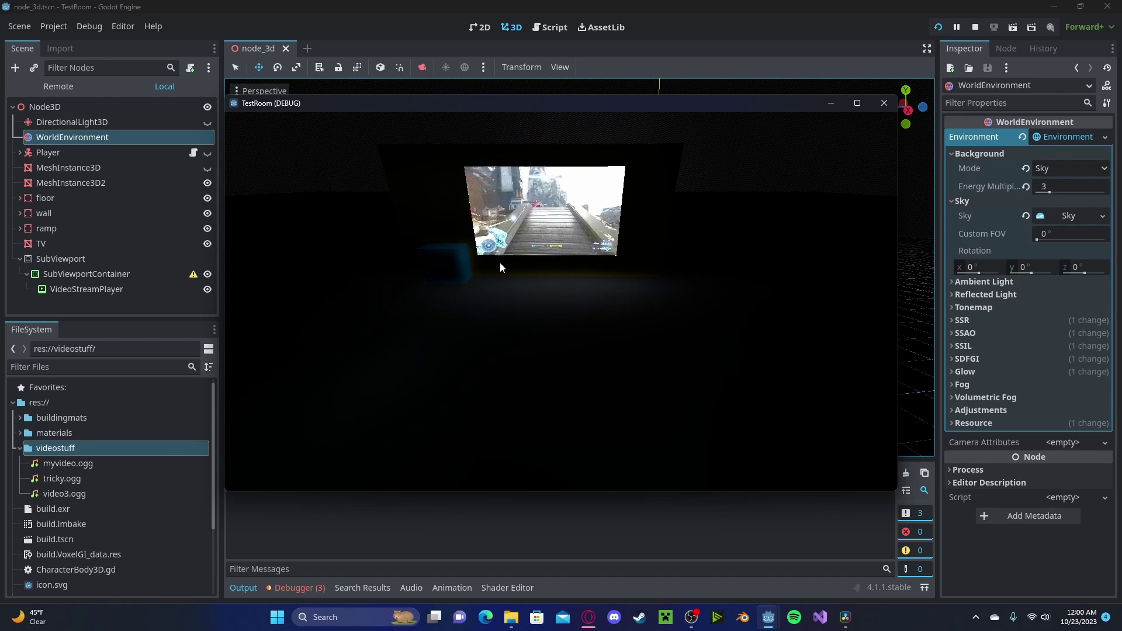
key(s)
mouse_move(497, 242)
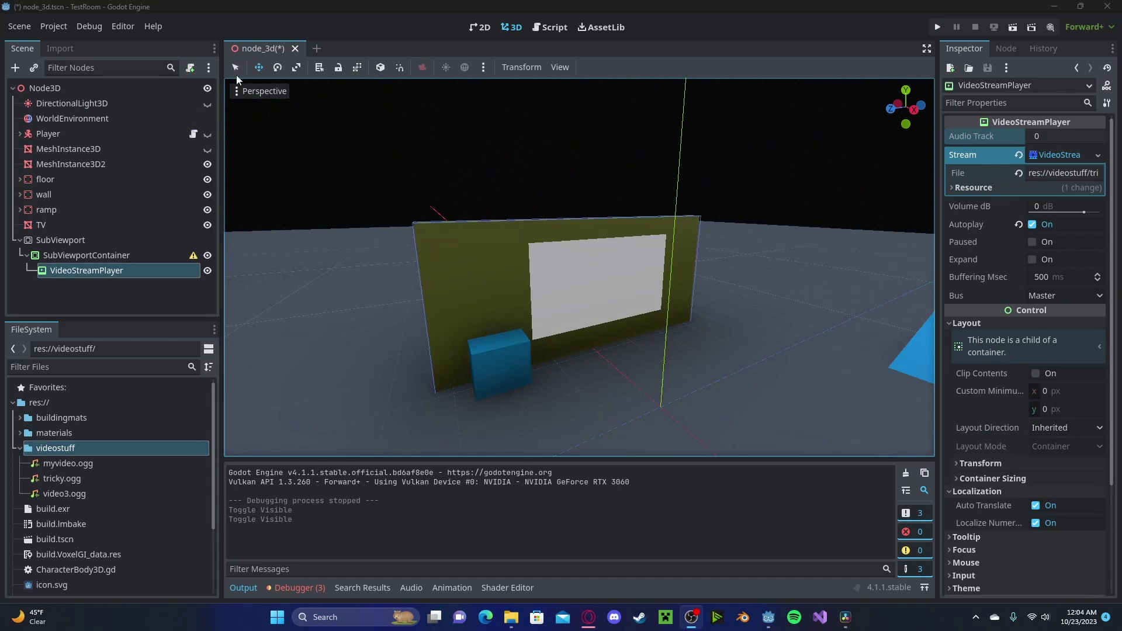
- Attach a new GDScript named VideoStreamPlayer.gd to the VideoStreamPlayer and connect the node's finished() signal to it
click(190, 68)
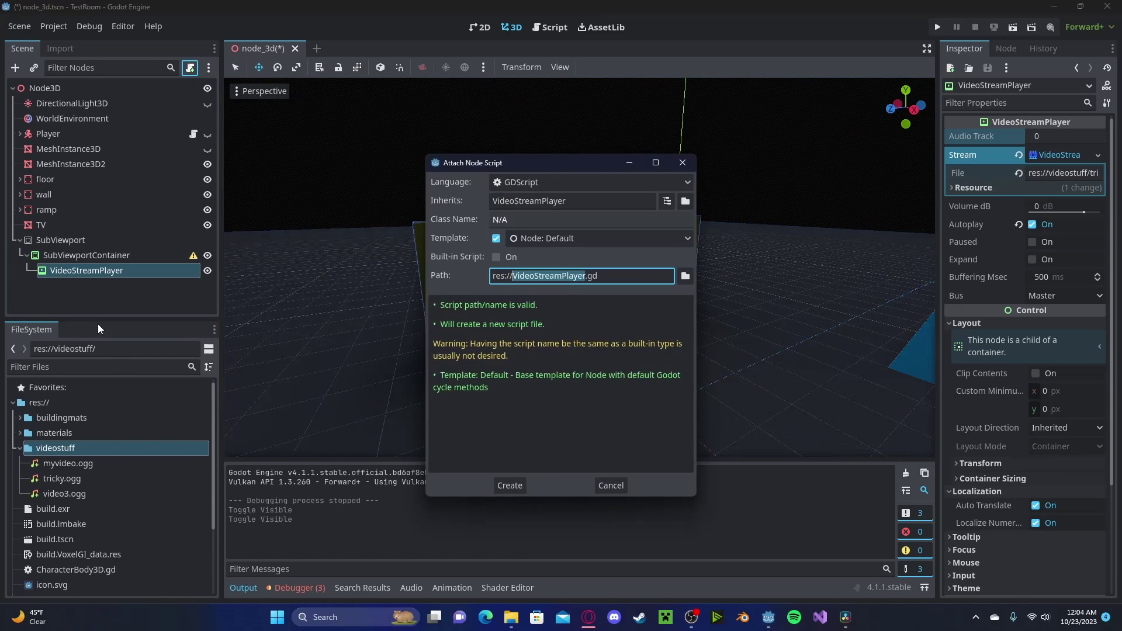
click(507, 488)
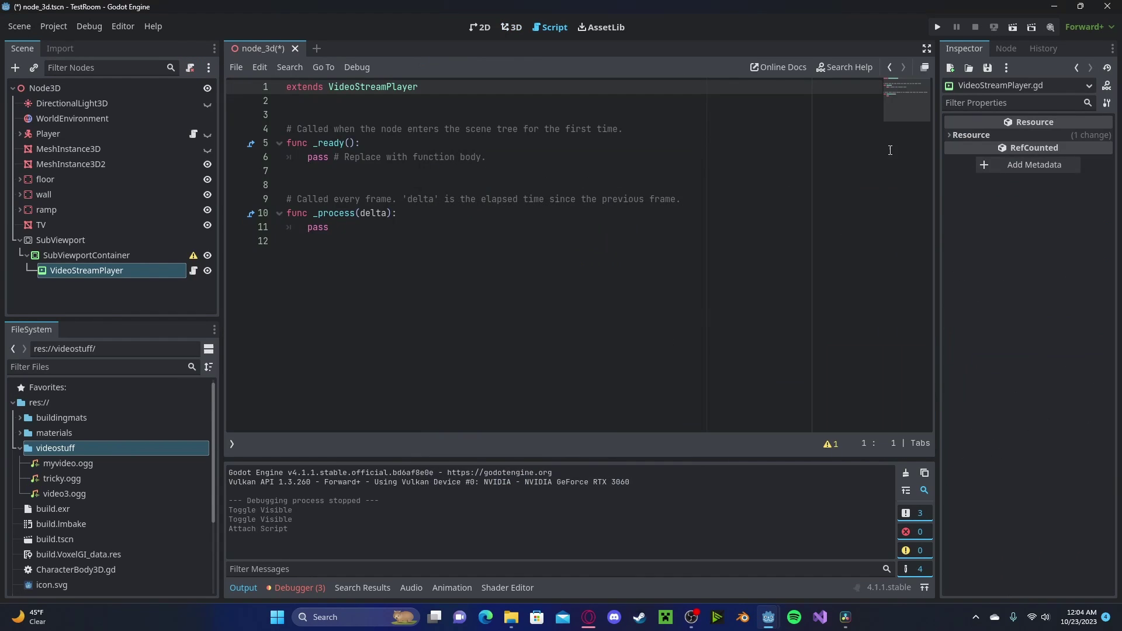
click(1006, 49)
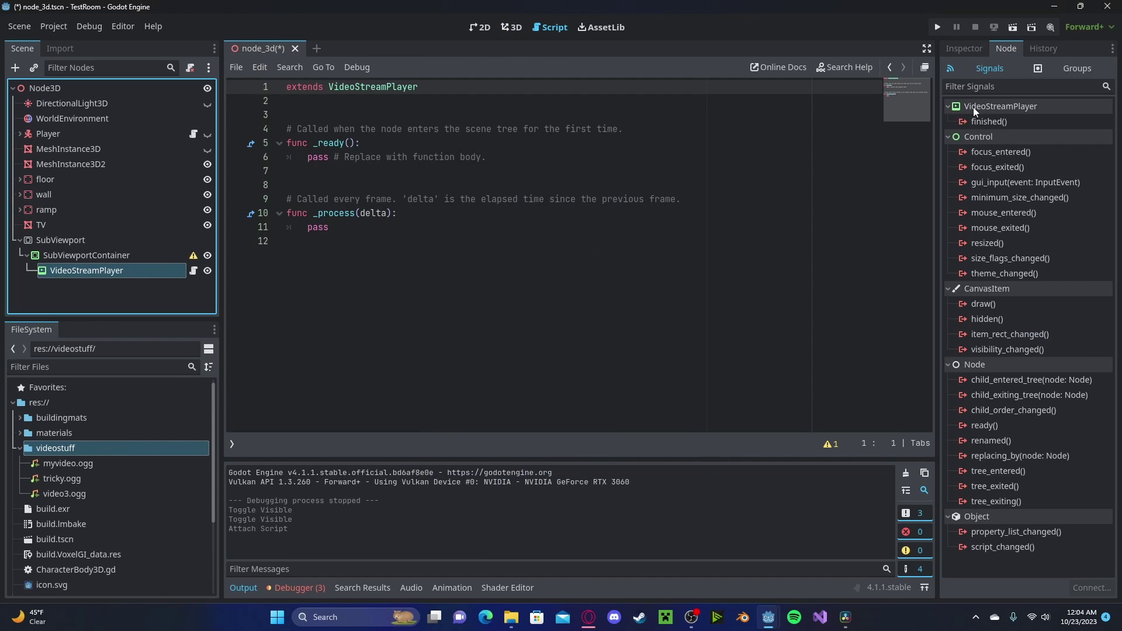
double_click(975, 122)
scroll(506, 351, down, 8)
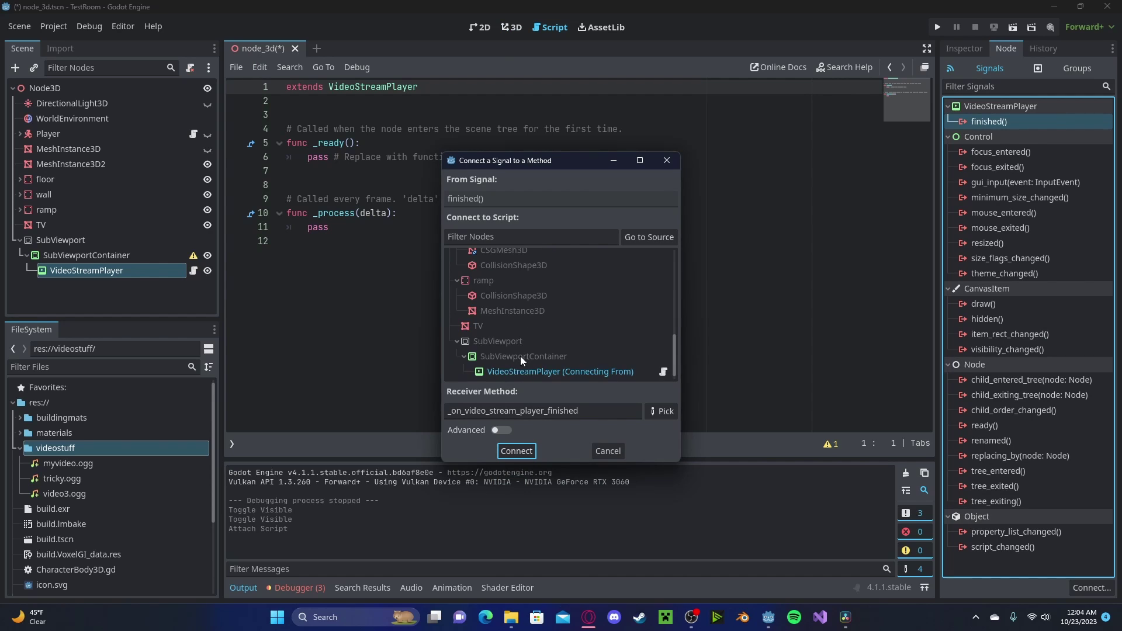
click(520, 356)
click(510, 449)
- Replace the placeholder body of the _on_finished() function with play() and save the scene
drag(307, 283, 544, 281)
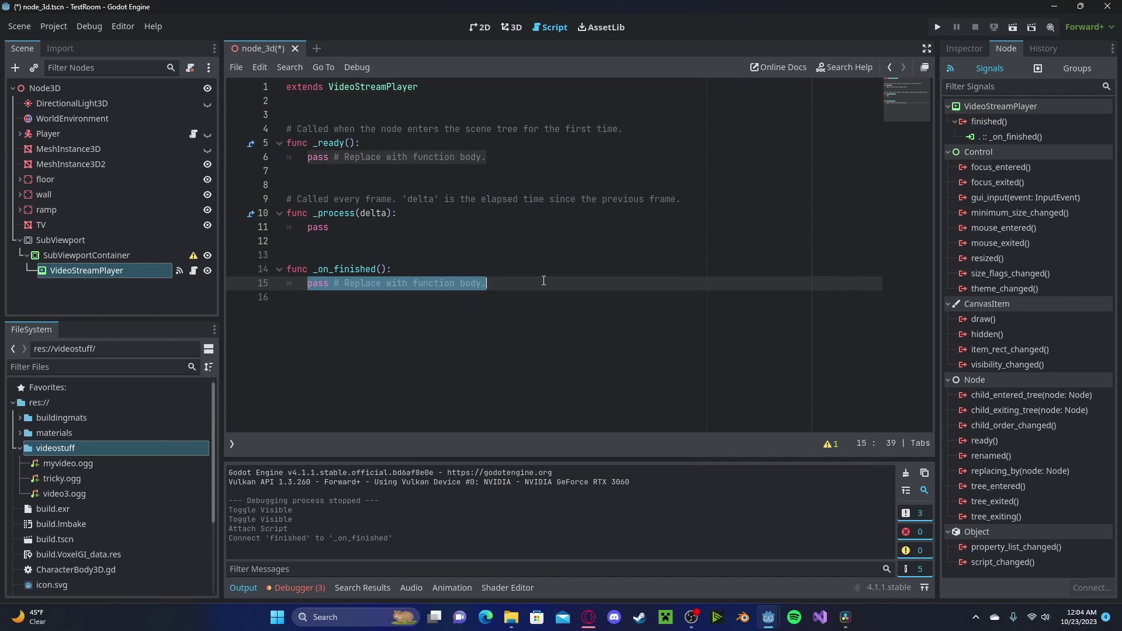
text(playe)
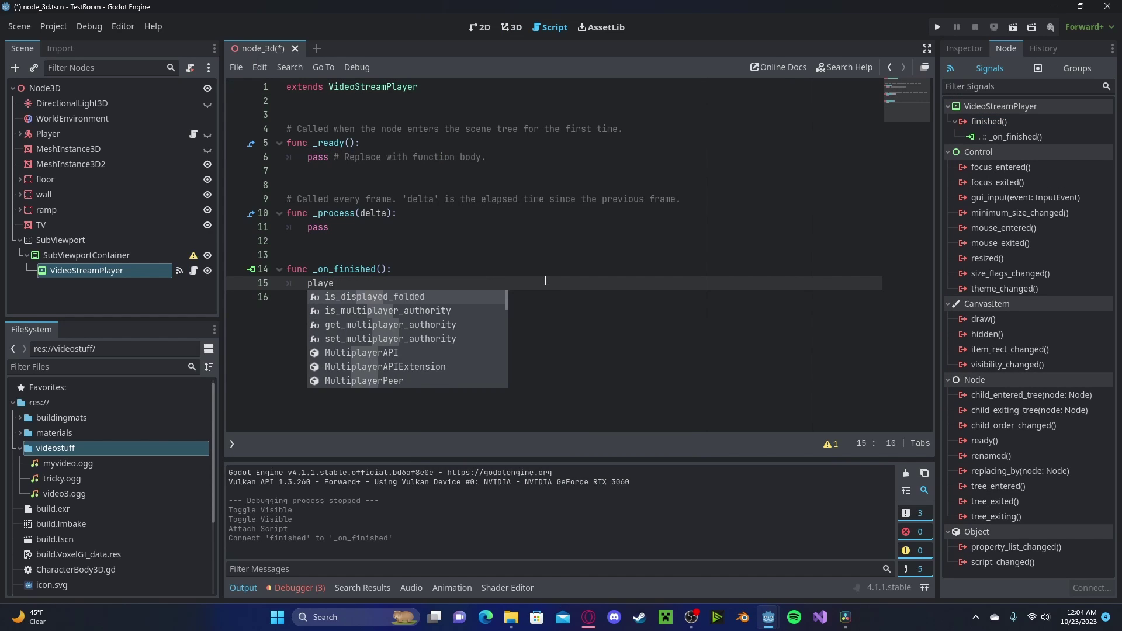
key(Return)
key(ctrl+s)
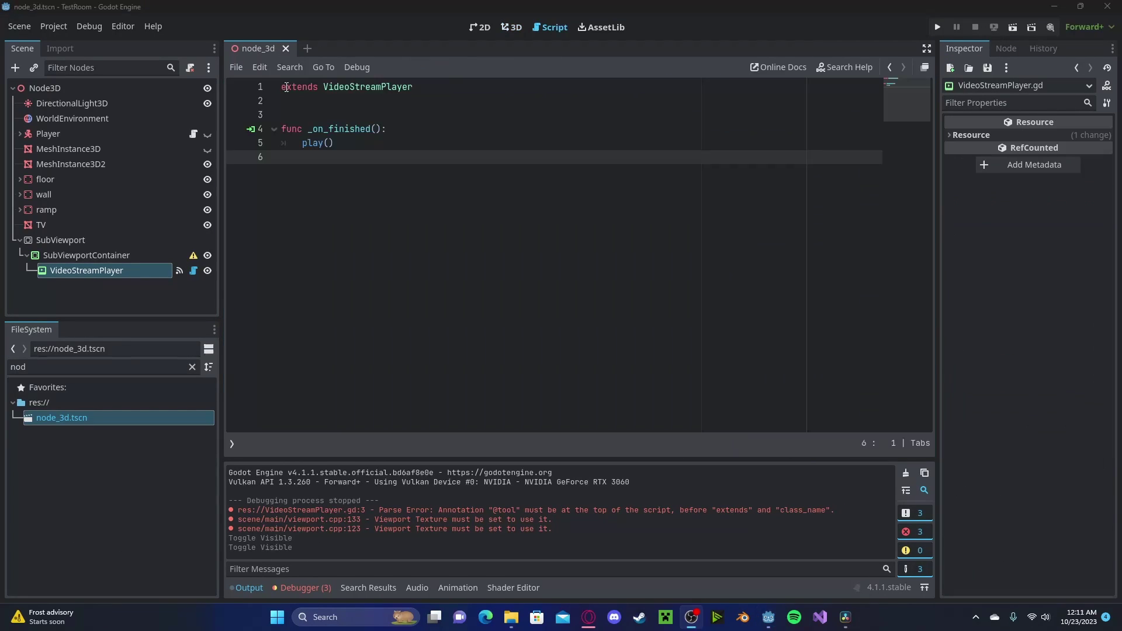
click(285, 86)
key(Return)
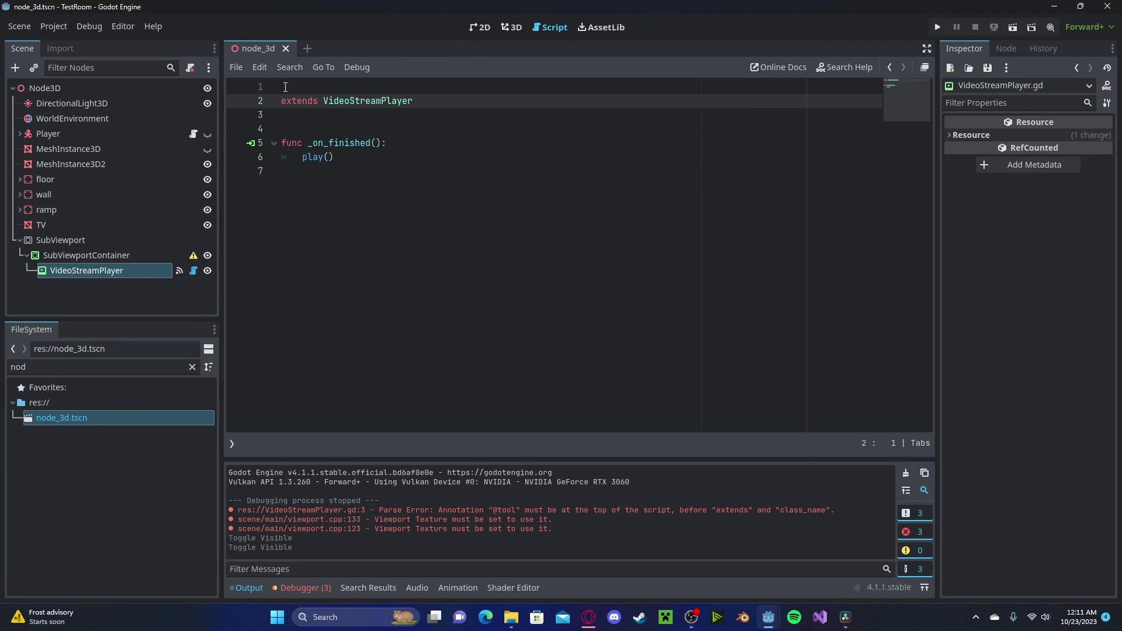
key(Up)
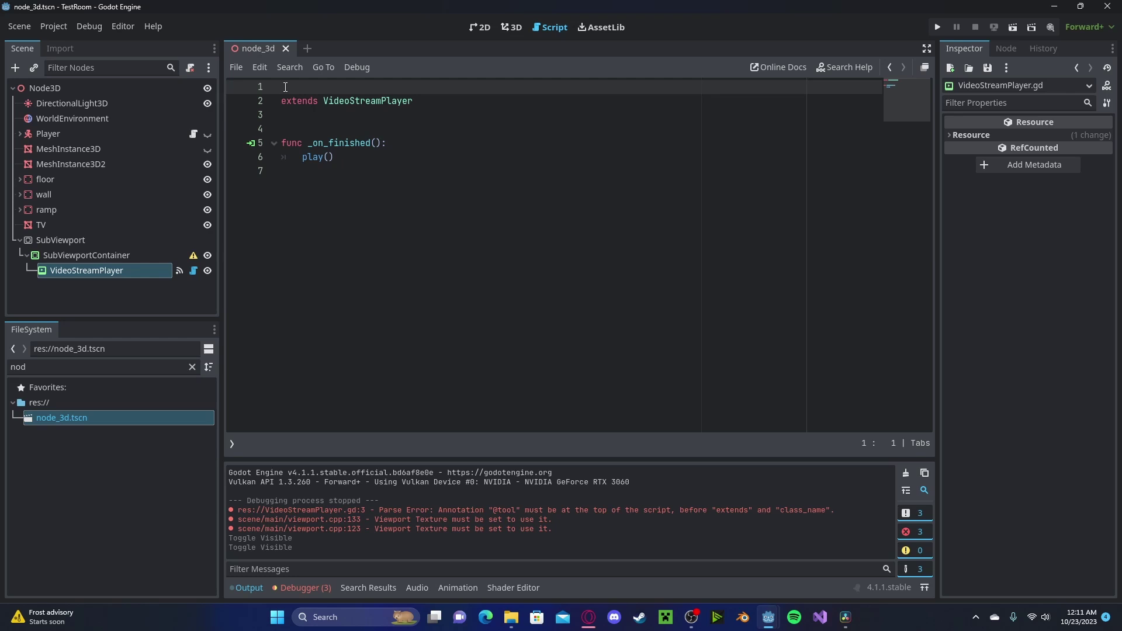
- Add a _ready() function below the extends line, with play() as its body
key(Down)
key(Down)
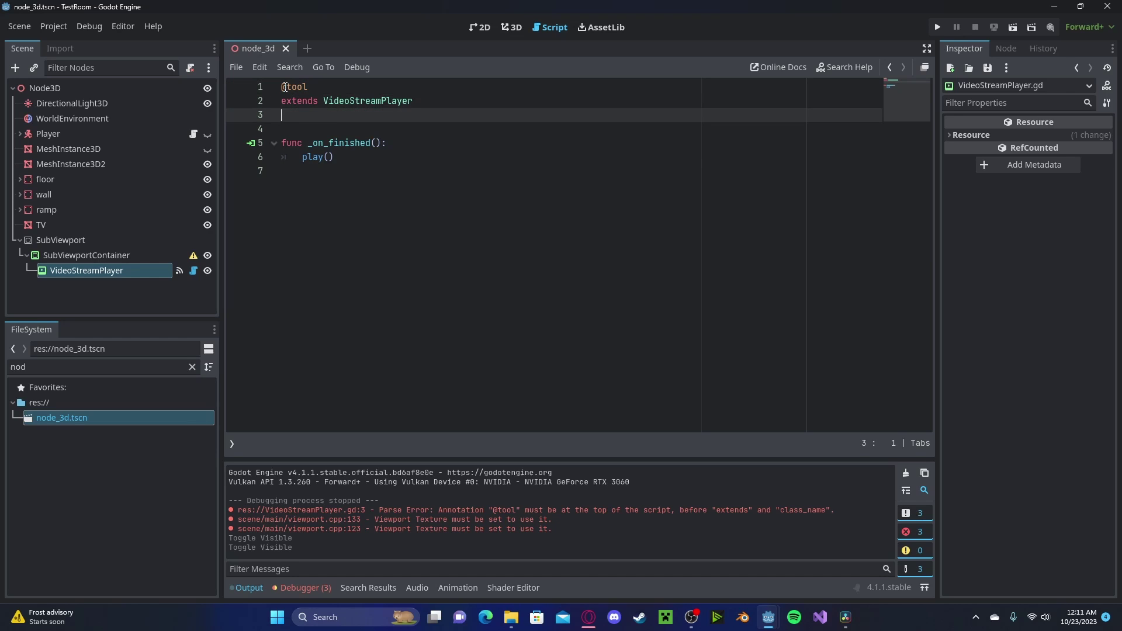
key(Return)
text(func re)
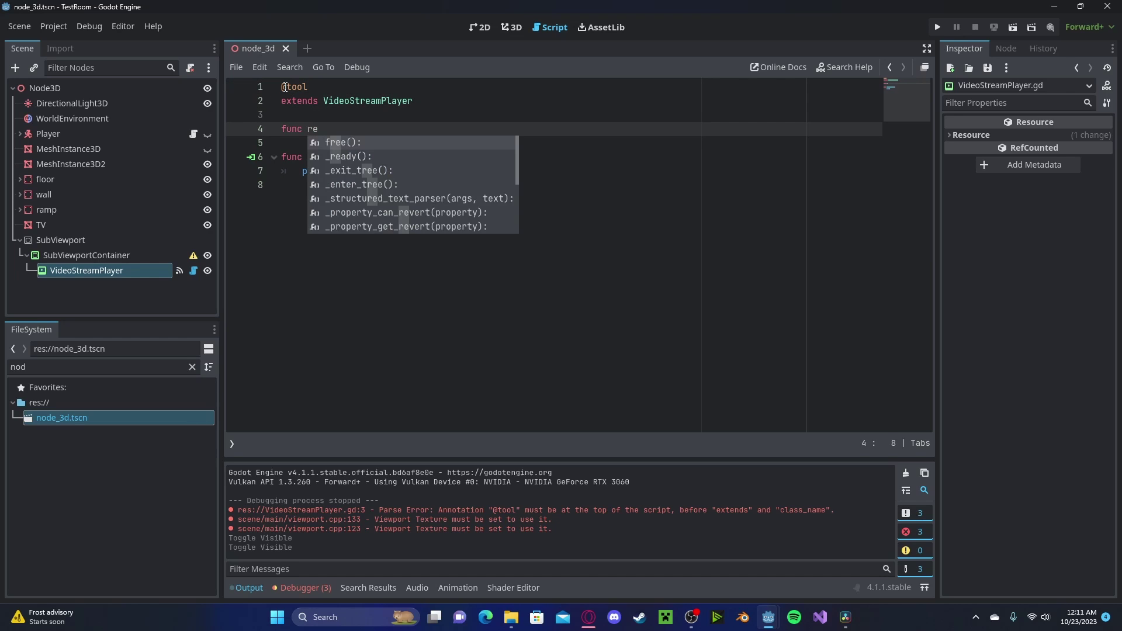
key(Return)
key(Return)
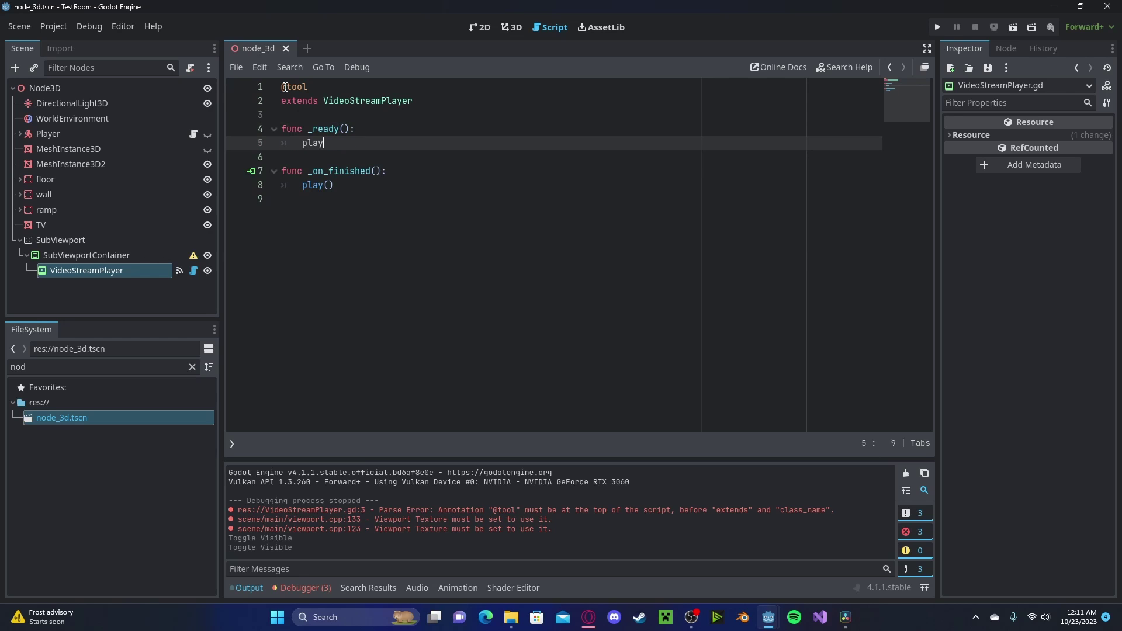
text(play)
key(Return)
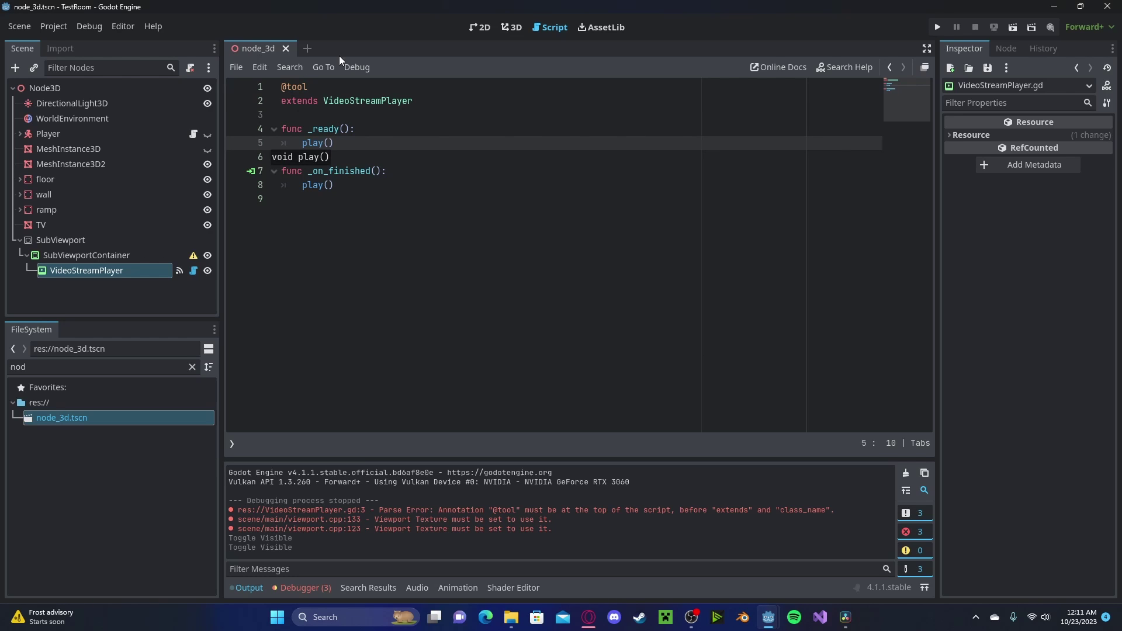
- Close the node_3d scene and reopen node_3d.tscn to examine the TV's video playback in the 3D editor
click(287, 48)
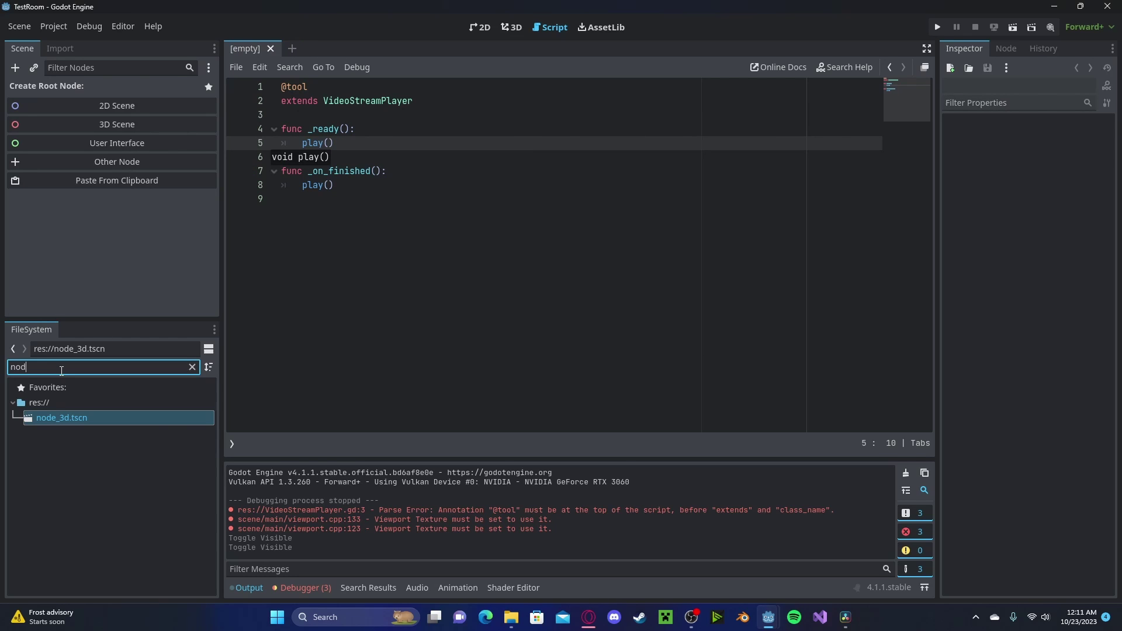
double_click(62, 418)
right_drag(526, 262, 549, 252)
key(s)
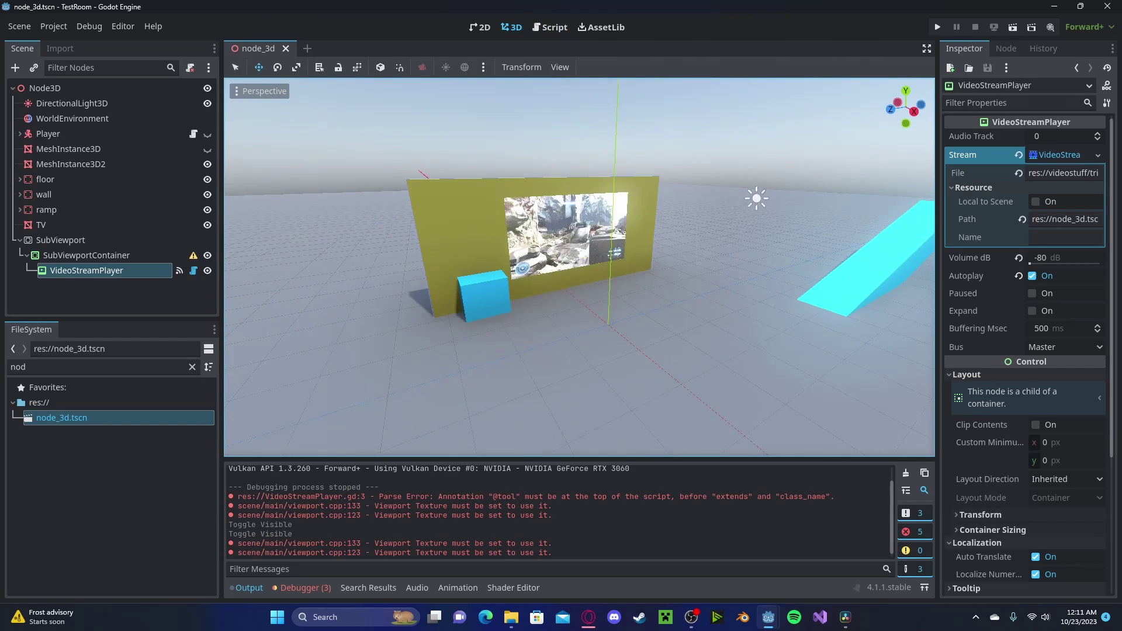